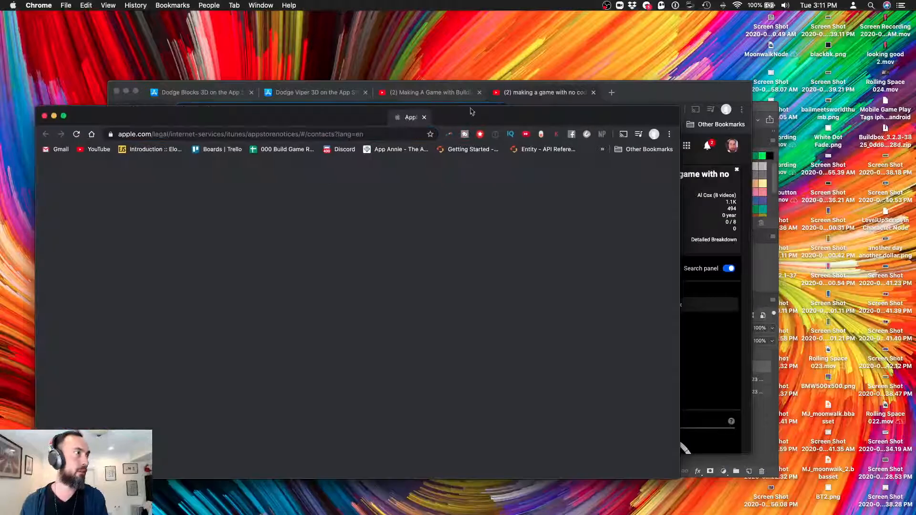
# Maximize the Chrome window showing the empty App Store Content Dispute contact form
pyautogui.hotkey('ctrl', 'alt', 'Return')
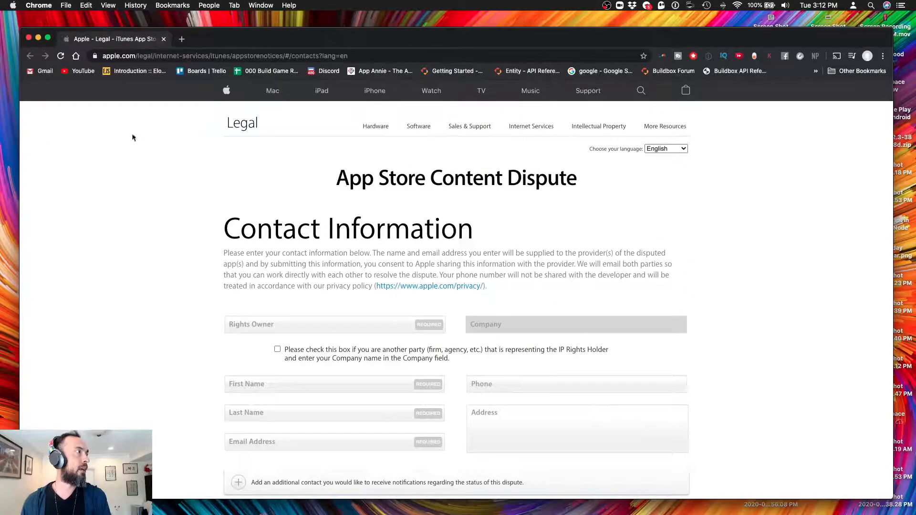
# Bring the YouTube no-code game search results window in front of the dispute form
pyautogui.click(109, 57)
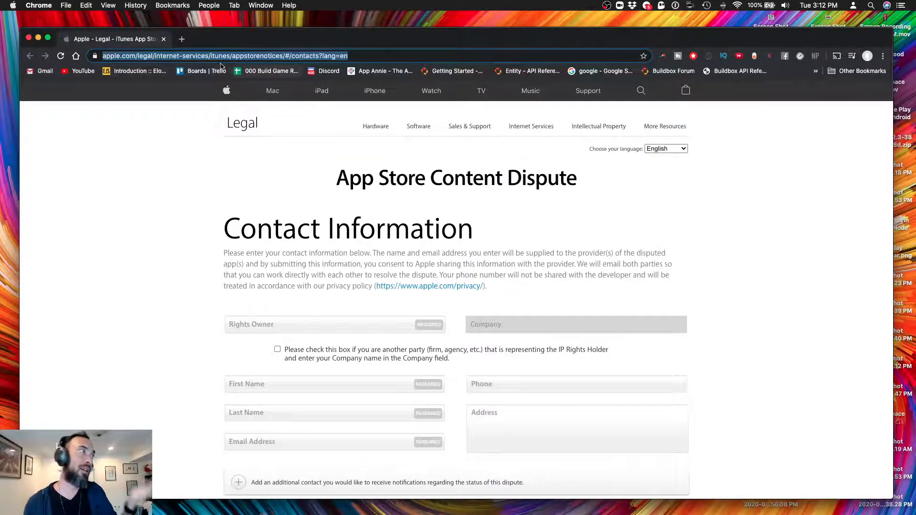
pyautogui.moveTo(3, 4)
pyautogui.click(251, 203)
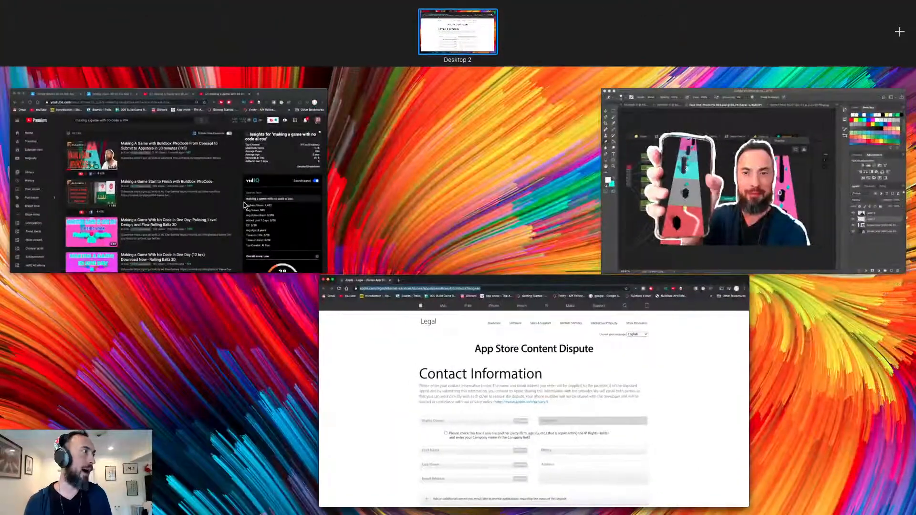
pyautogui.moveTo(2, 4)
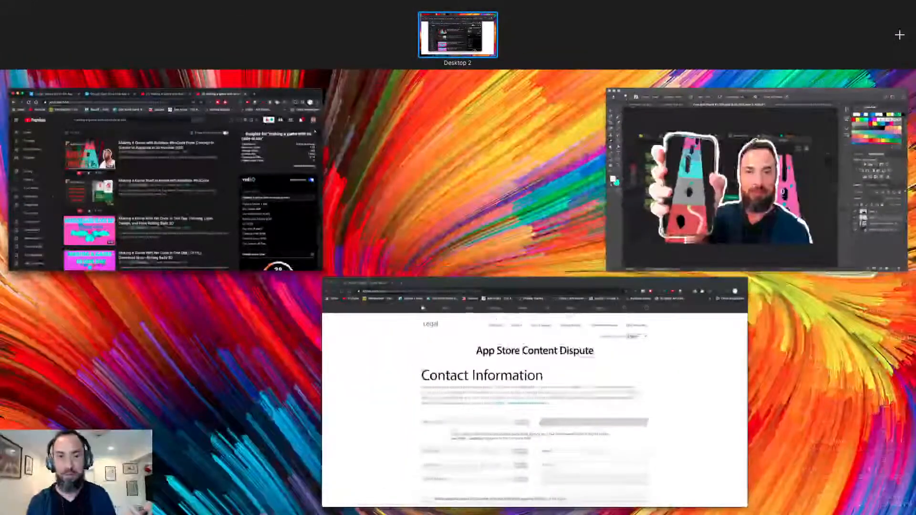
pyautogui.click(906, 192)
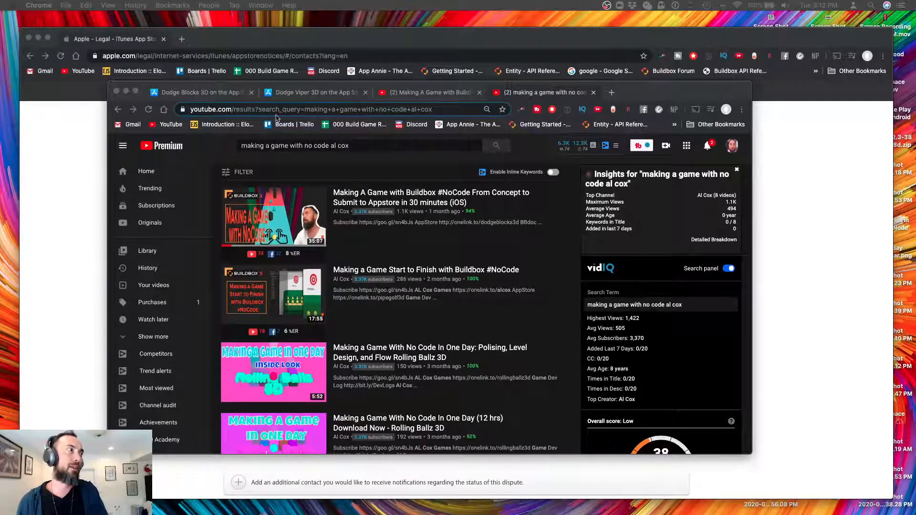
# Show the Dodge Blocks 3D App Store page and enlarge its window to nearly full screen
pyautogui.click(209, 97)
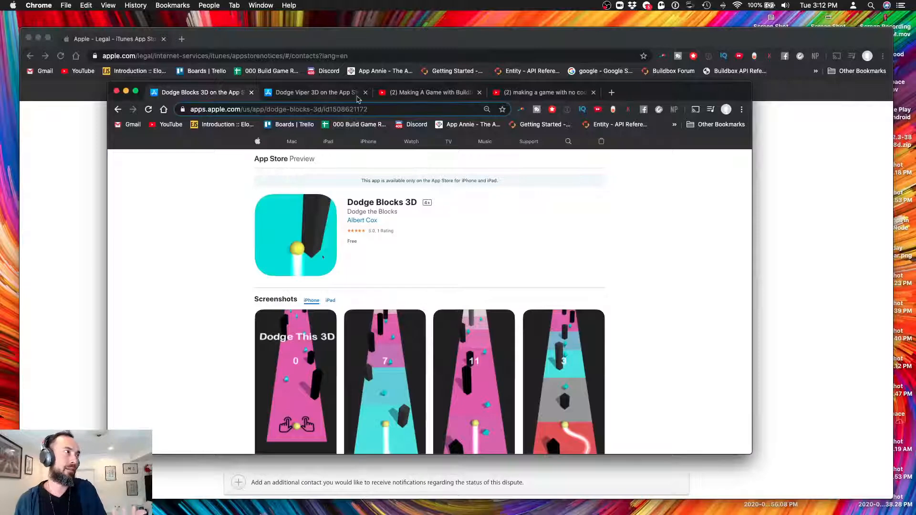
pyautogui.moveTo(701, 91)
pyautogui.mouseDown()
pyautogui.moveTo(640, 40)
pyautogui.moveTo(615, 38)
pyautogui.mouseUp()
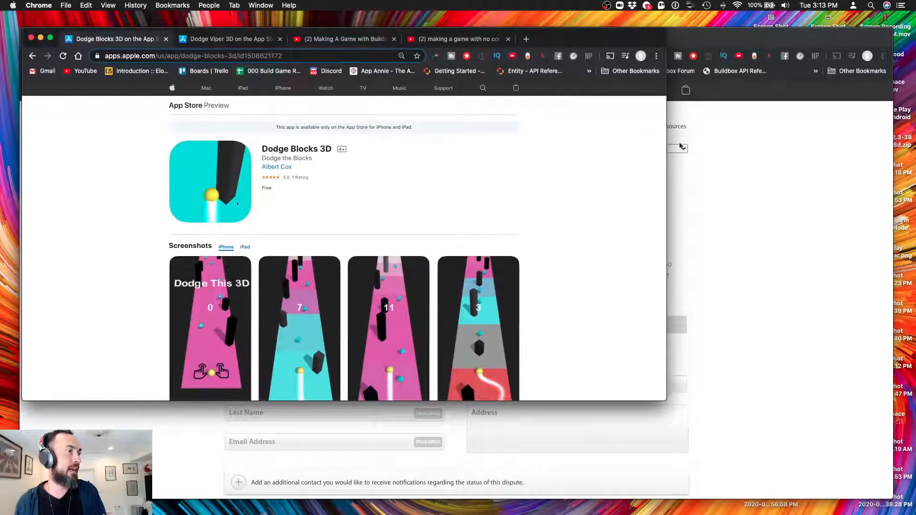
pyautogui.moveTo(666, 401); pyautogui.dragTo(892, 495)
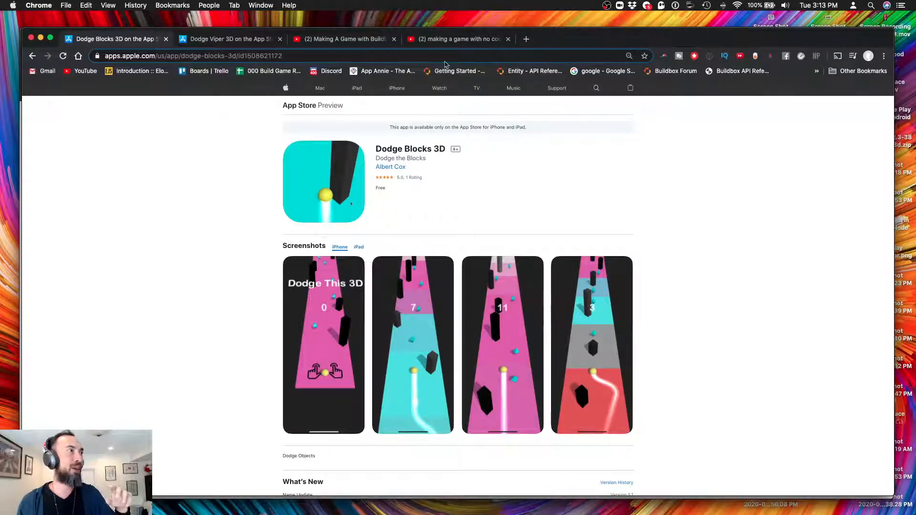
# Switch to the YouTube results, then bring the Photoshop face-and-phone image to the front
pyautogui.click(460, 40)
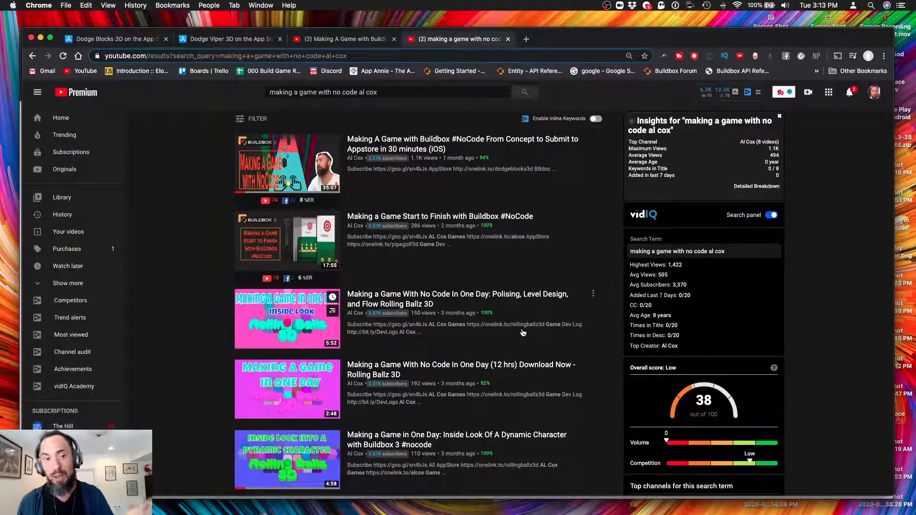
pyautogui.hotkey('ctrl', 'Up')
pyautogui.click(674, 237)
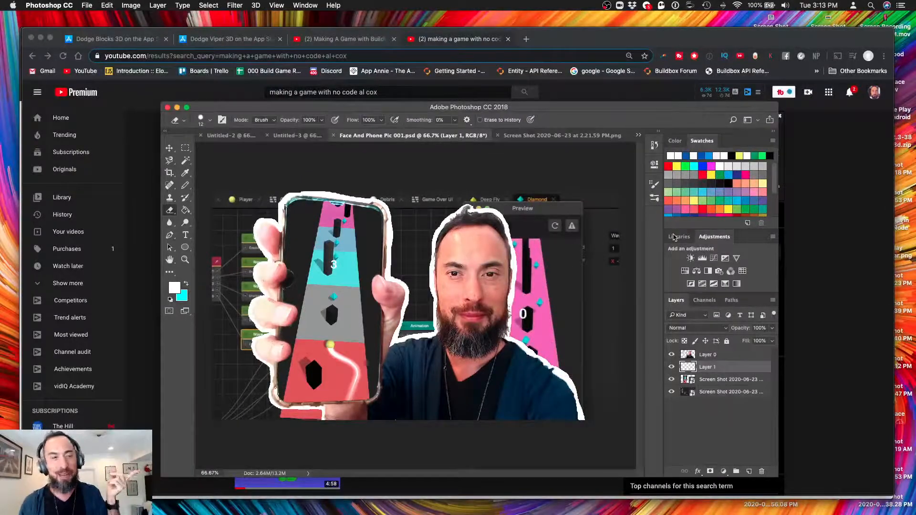
# Minimize Photoshop and show the Dodge Viper 3D App Store page in Chrome
pyautogui.click(177, 108)
pyautogui.click(226, 40)
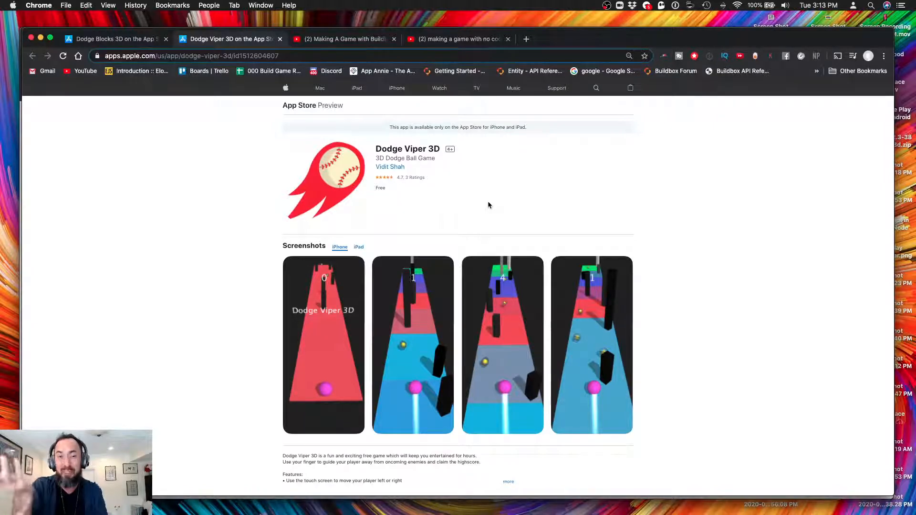
# Compare the Dodge Blocks 3D and Dodge Viper 3D listings, then view all windows side by side
pyautogui.click(96, 39)
pyautogui.click(194, 42)
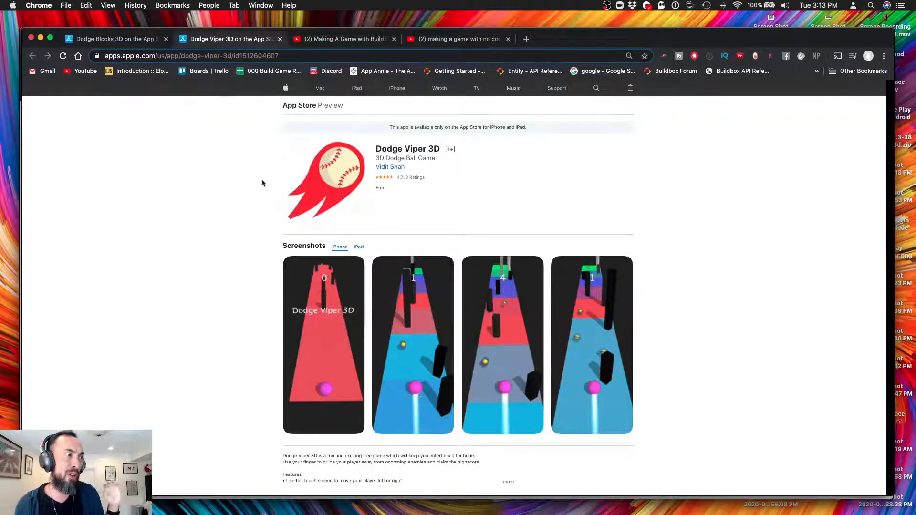
pyautogui.click(123, 43)
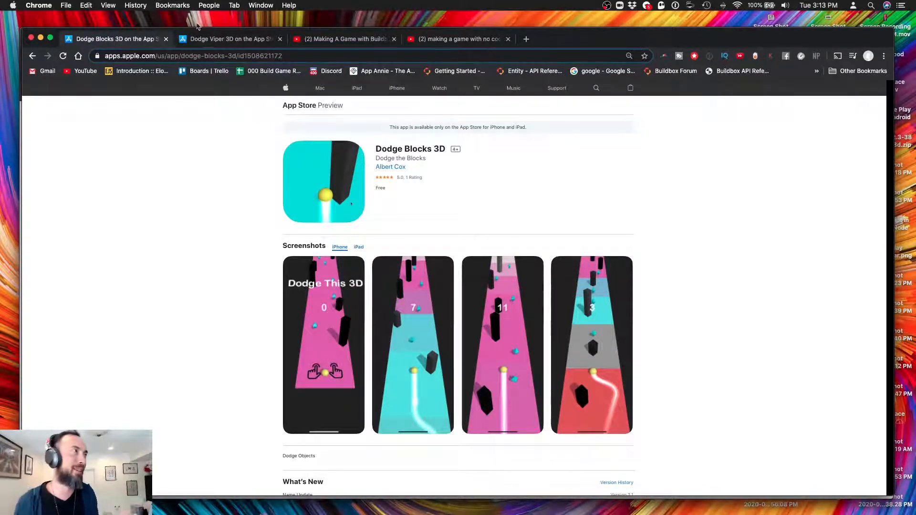
pyautogui.click(198, 40)
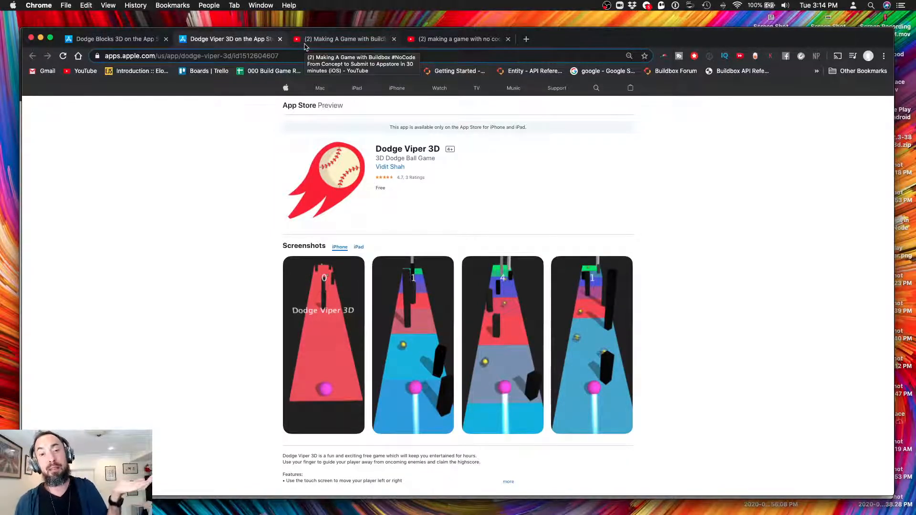
pyautogui.hotkey('ctrl', 'Up')
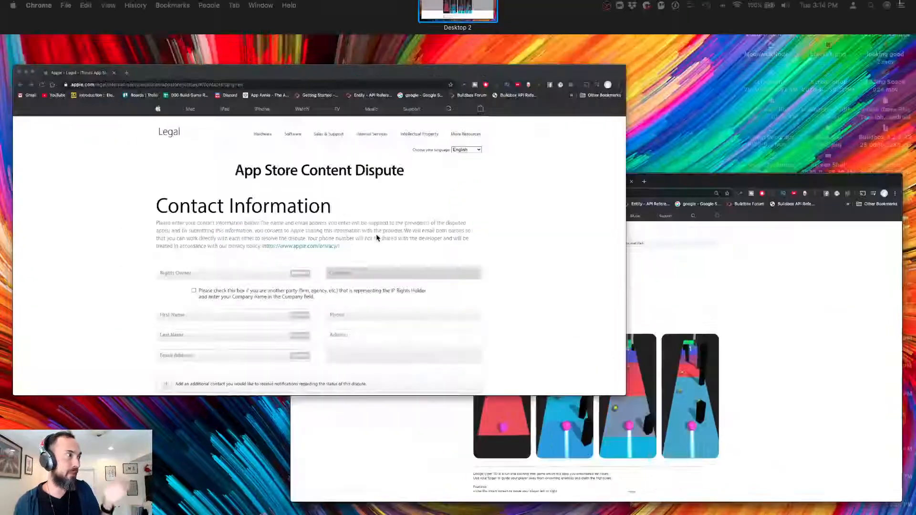
# Bring the dispute form window forward and place the cursor in the Rights Owner field
pyautogui.click(377, 237)
pyautogui.click(322, 324)
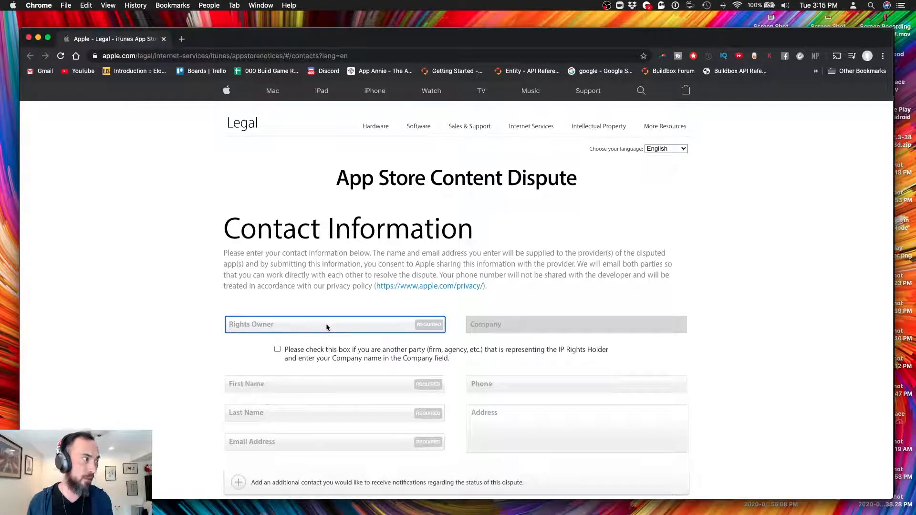
# Enter the rights owner's full name, then the first name and last name
pyautogui.press('Tab')
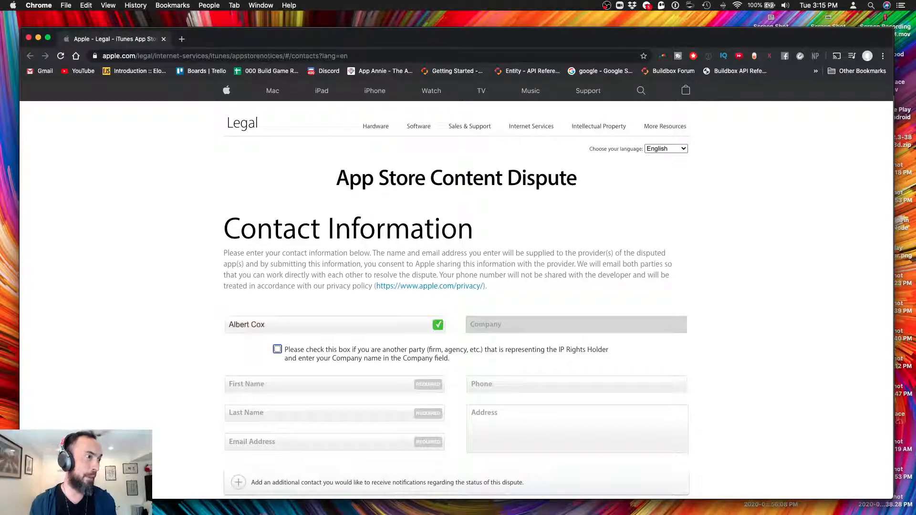
pyautogui.press('Tab')
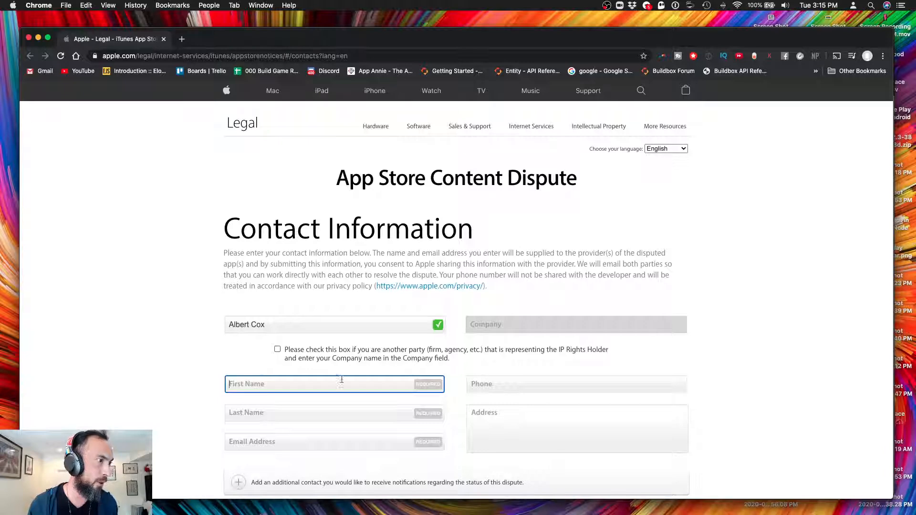
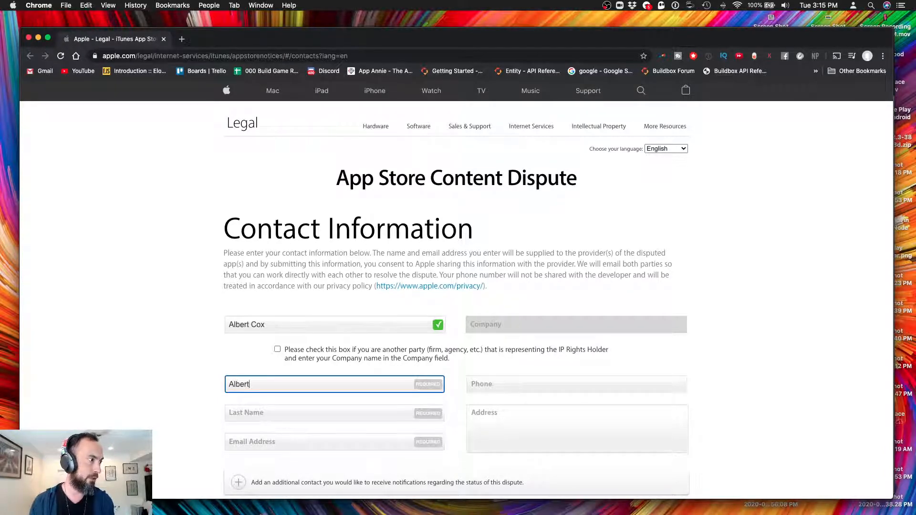
pyautogui.press('Tab')
pyautogui.press('Tab')
pyautogui.click(253, 415)
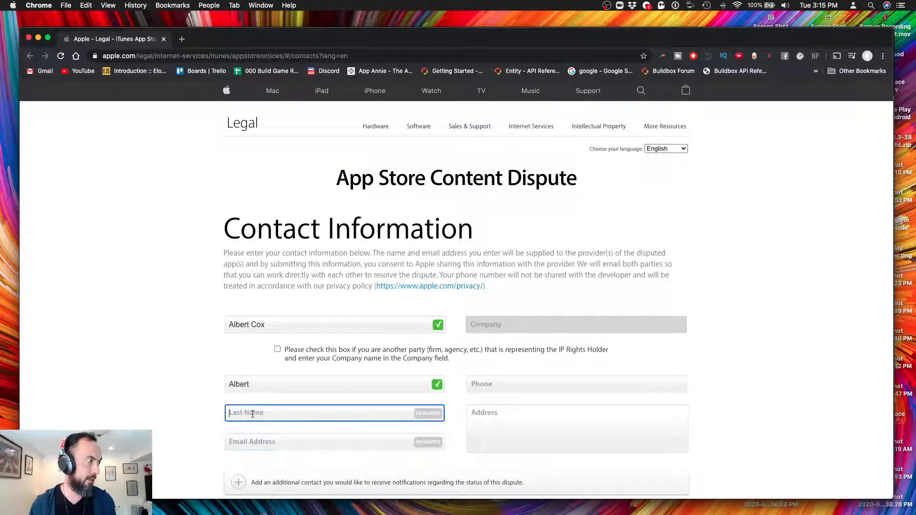
pyautogui.press('Tab')
# Enter the contact's e-mail address and scroll down the form
pyautogui.write('a')
pyautogui.moveTo(344, 42); pyautogui.dragTo(342, 125)
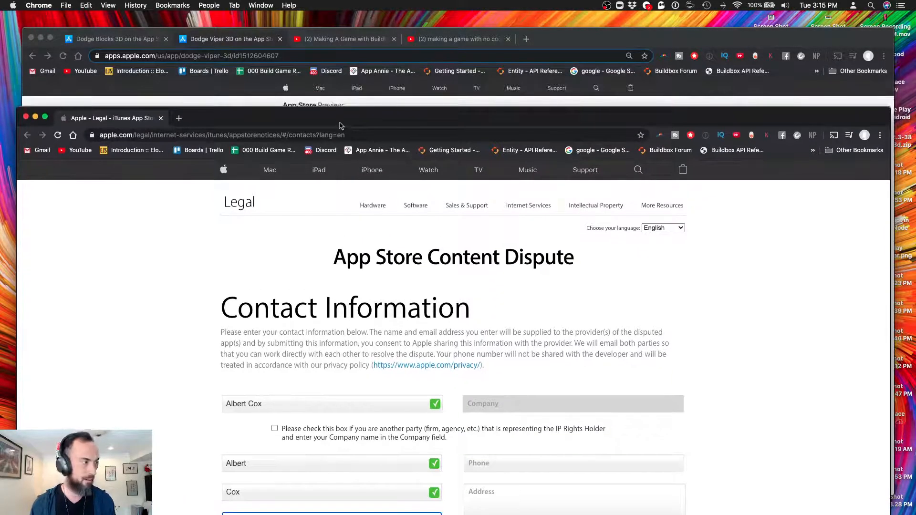
pyautogui.write('a')
pyautogui.moveTo(319, 119); pyautogui.dragTo(316, 32)
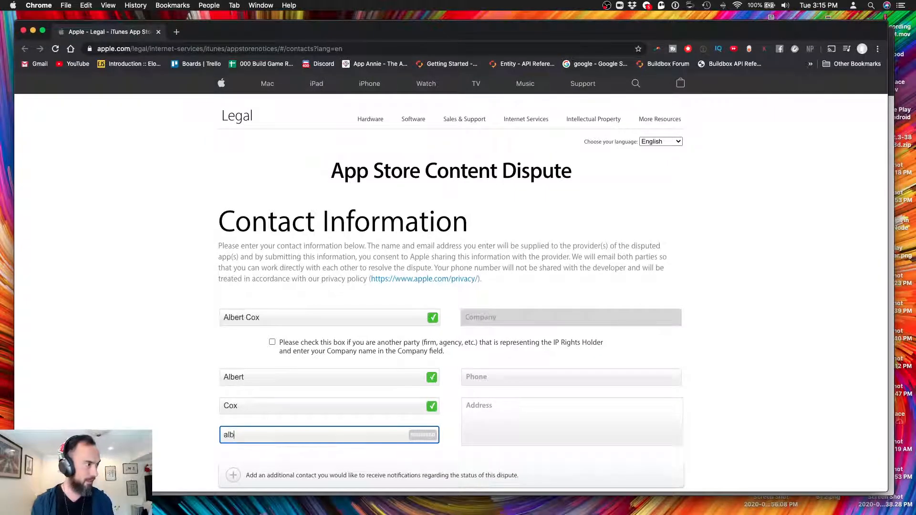
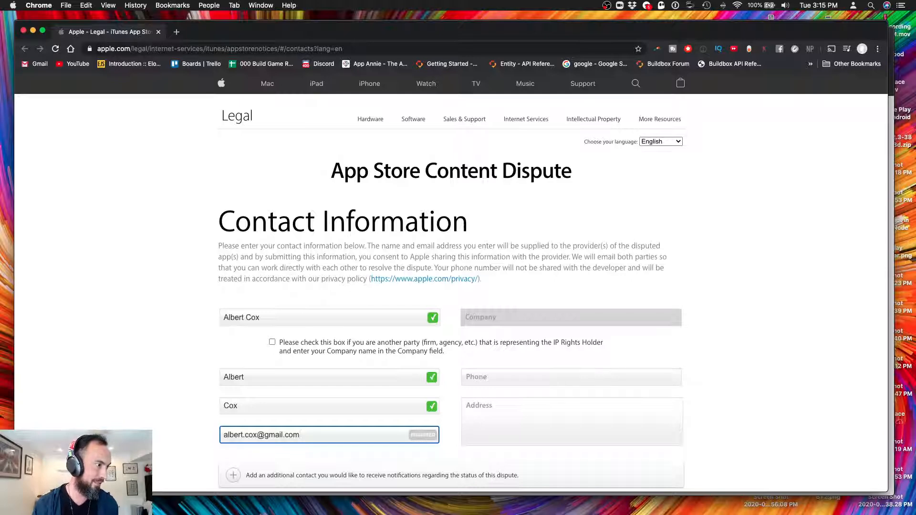
pyautogui.press('Tab')
pyautogui.scroll(-3, 554, 342)
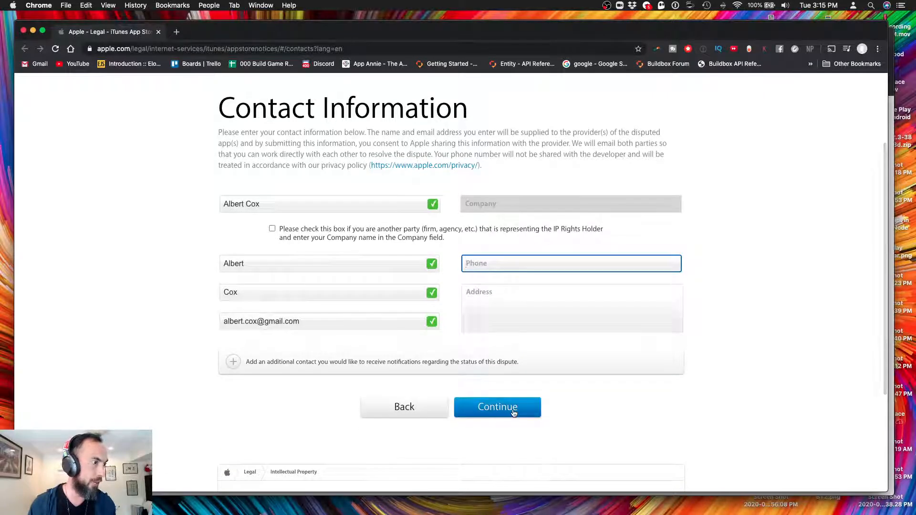
# Continue to Select Disputed Content and enter 'dodge' as the link, which is flagged invalid
pyautogui.click(514, 412)
pyautogui.click(351, 405)
pyautogui.write('dodge')
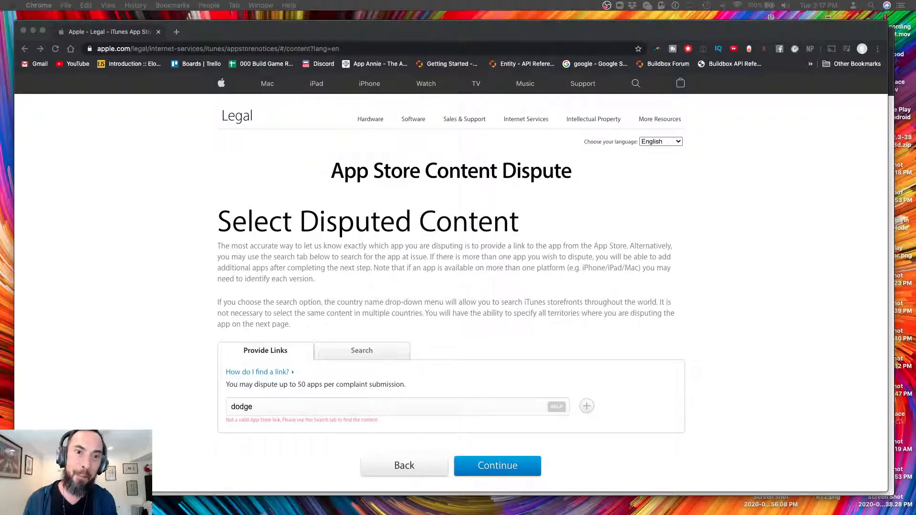
pyautogui.hotkey('ctrl', 'Up')
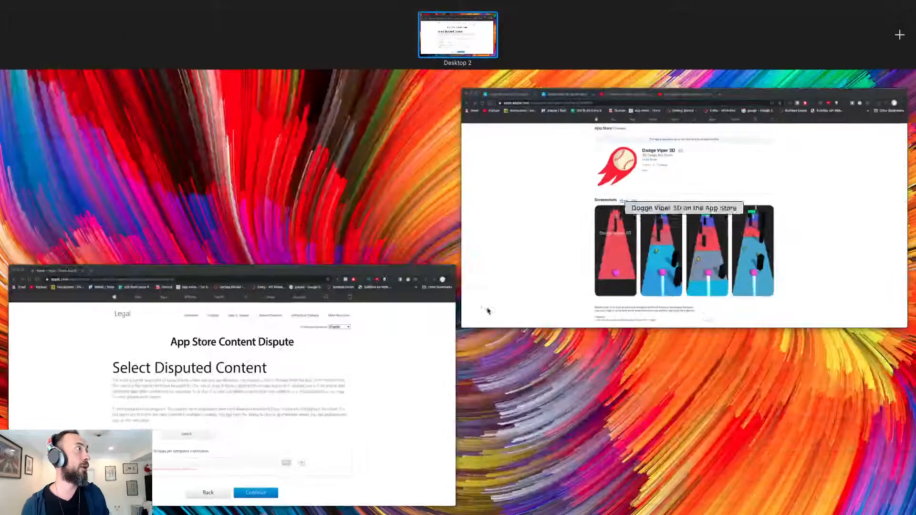
# Compare the Dodge Blocks 3D and Dodge Viper 3D listings, then return to the no-code game YouTube results
pyautogui.click(576, 257)
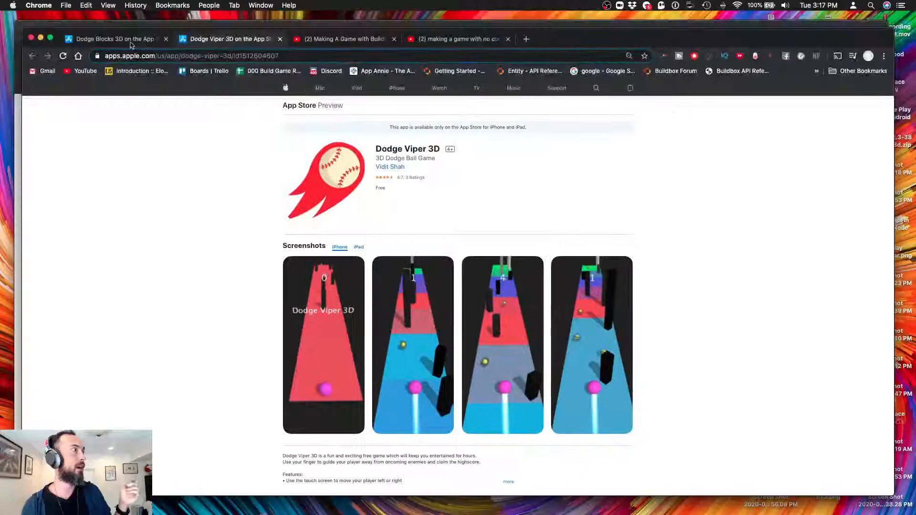
pyautogui.click(128, 43)
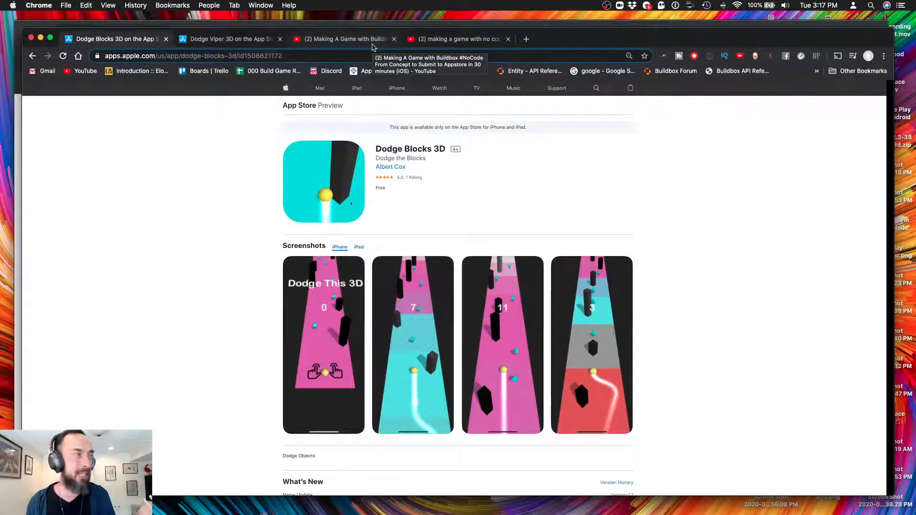
pyautogui.click(247, 42)
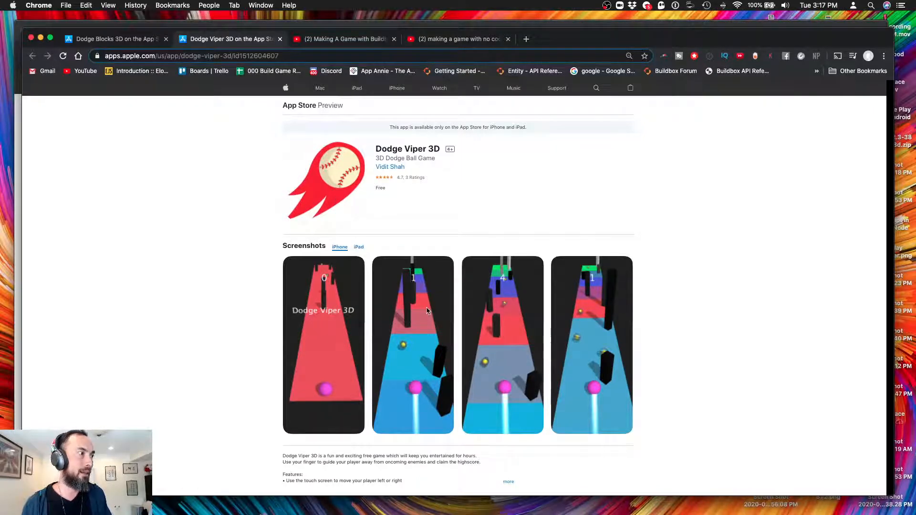
pyautogui.click(136, 41)
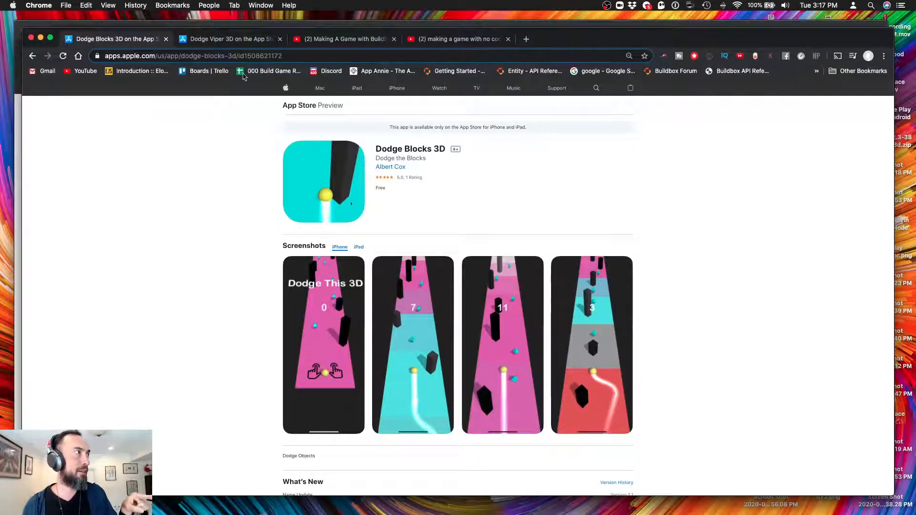
pyautogui.click(232, 40)
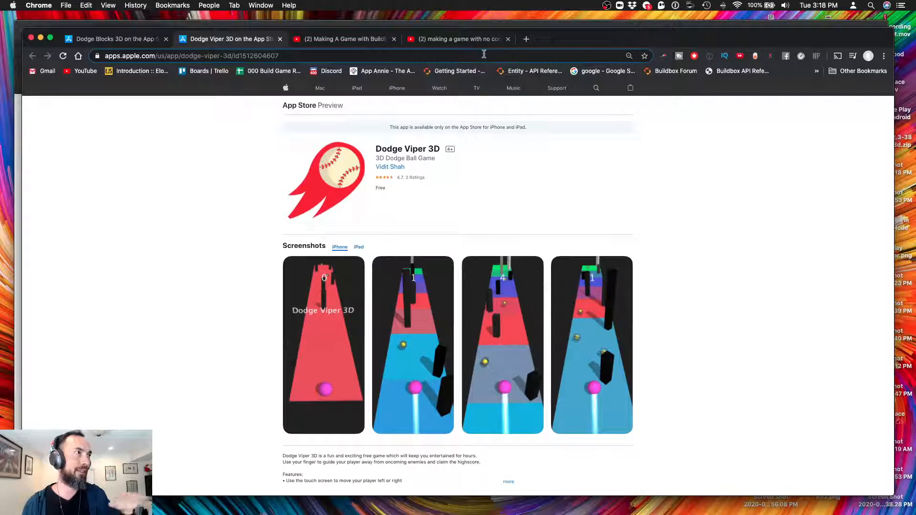
pyautogui.click(479, 40)
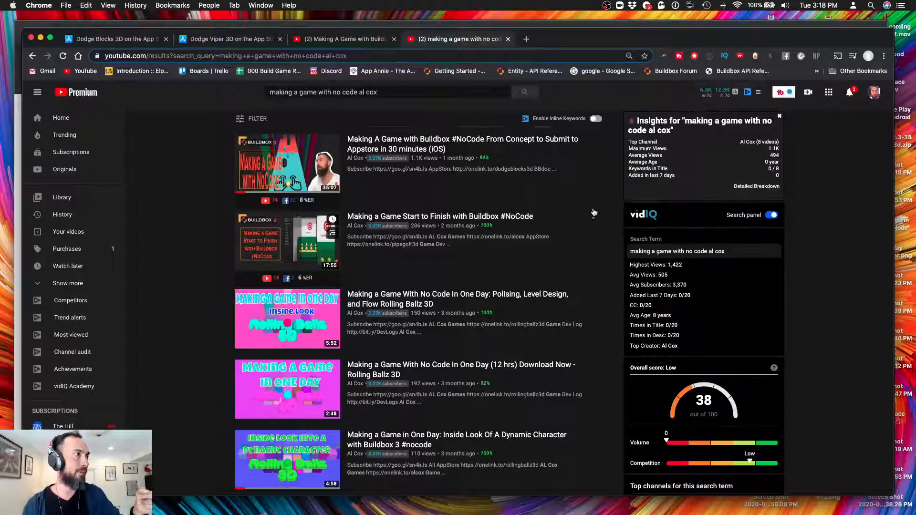
# Glance at the Making A Game with Buildbox video, then bring the dispute form window forward
pyautogui.click(337, 42)
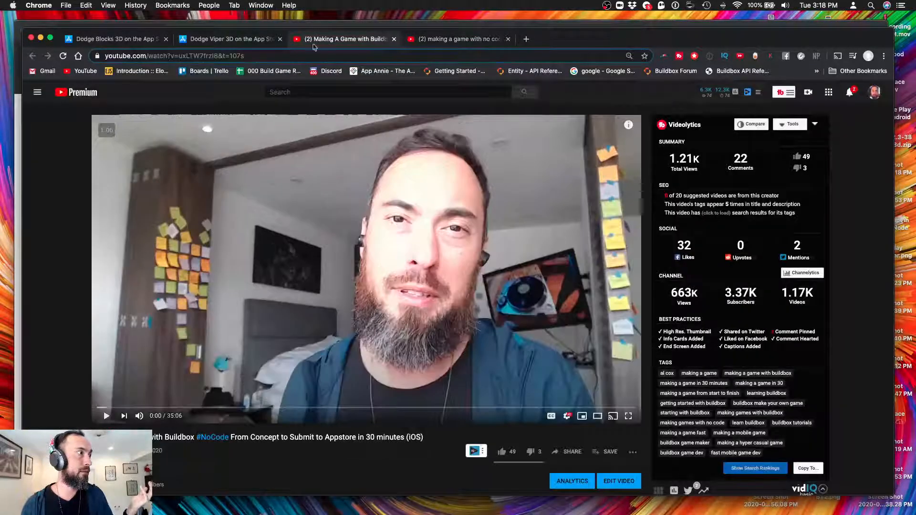
pyautogui.click(465, 39)
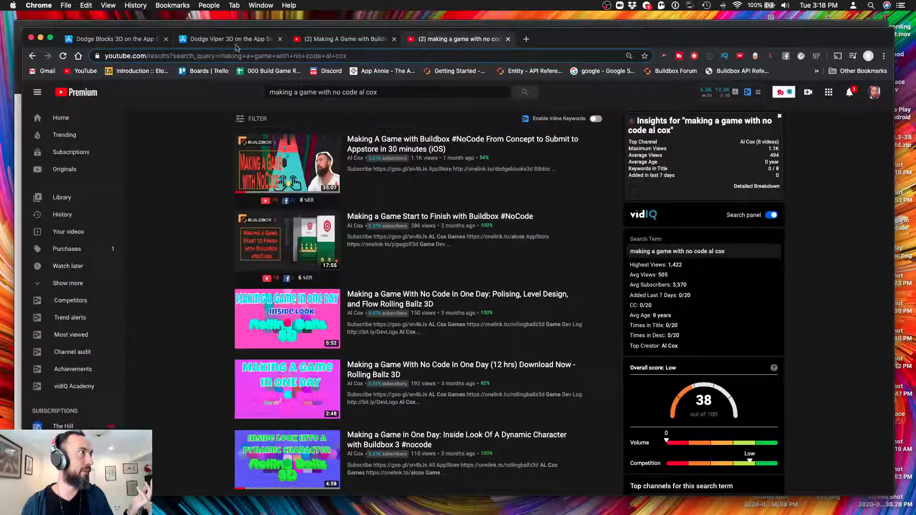
pyautogui.hotkey('ctrl', 'Up')
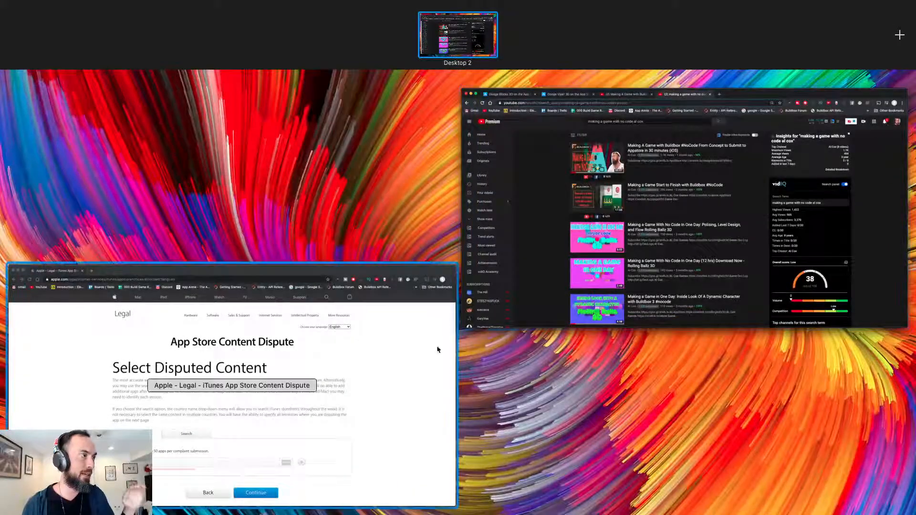
pyautogui.click(373, 396)
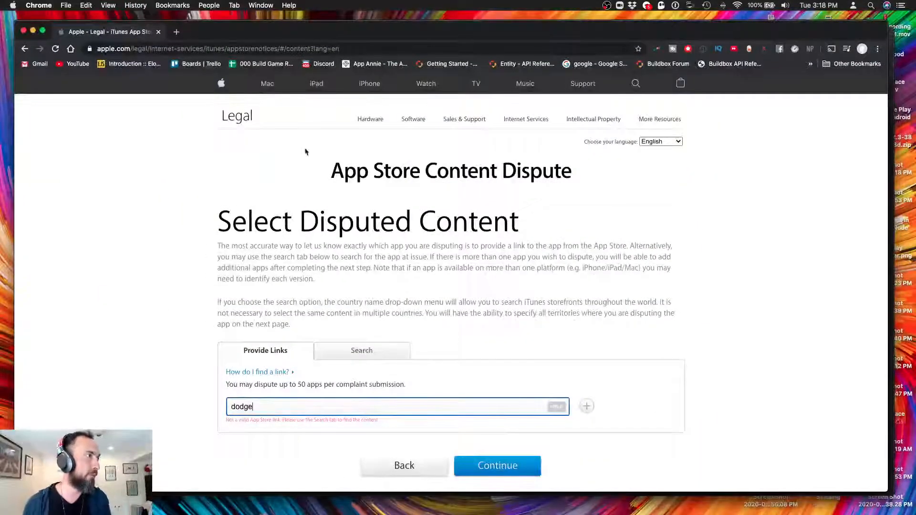
# Replace 'dodge' in the Provide Links field with the Dodge Viper 3D App Store URL and validate it
pyautogui.hotkey('ctrl', 'Up')
pyautogui.click(487, 200)
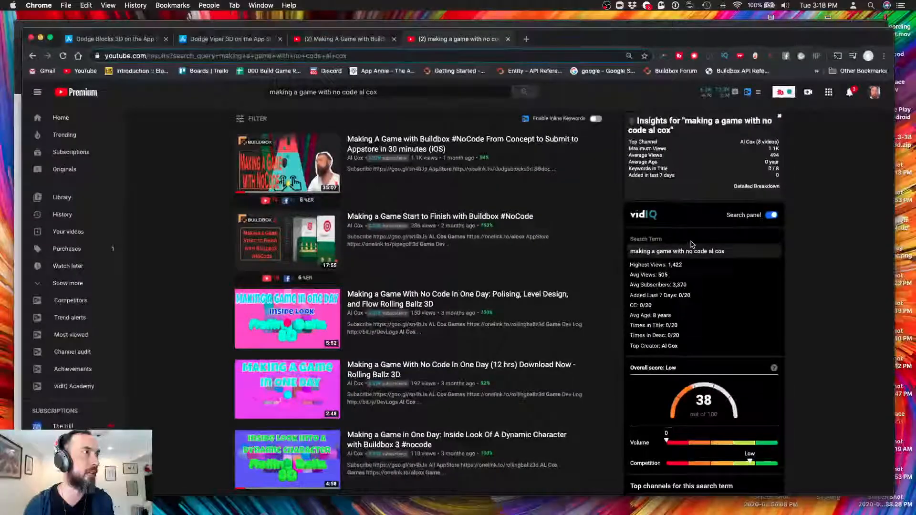
pyautogui.click(229, 39)
pyautogui.click(223, 56)
pyautogui.press('super+c')
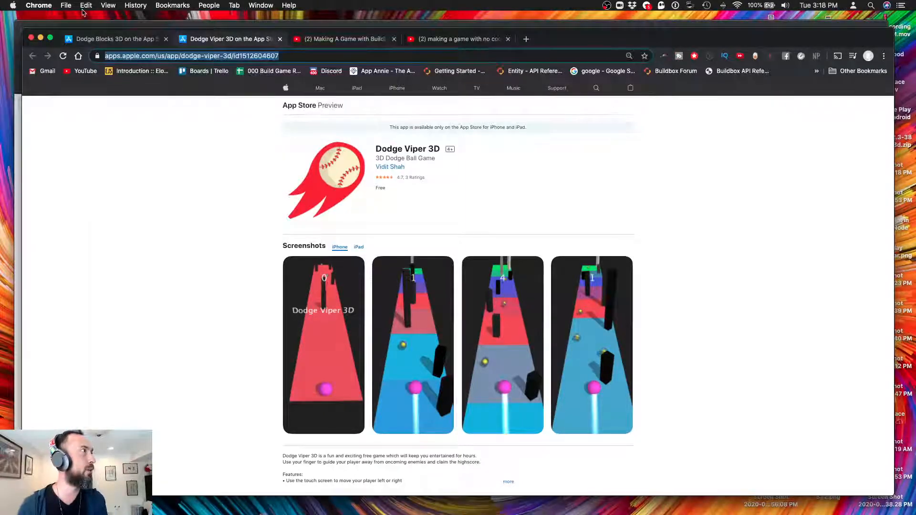
pyautogui.hotkey('ctrl', 'Up')
pyautogui.click(377, 365)
pyautogui.moveTo(317, 407); pyautogui.dragTo(211, 407)
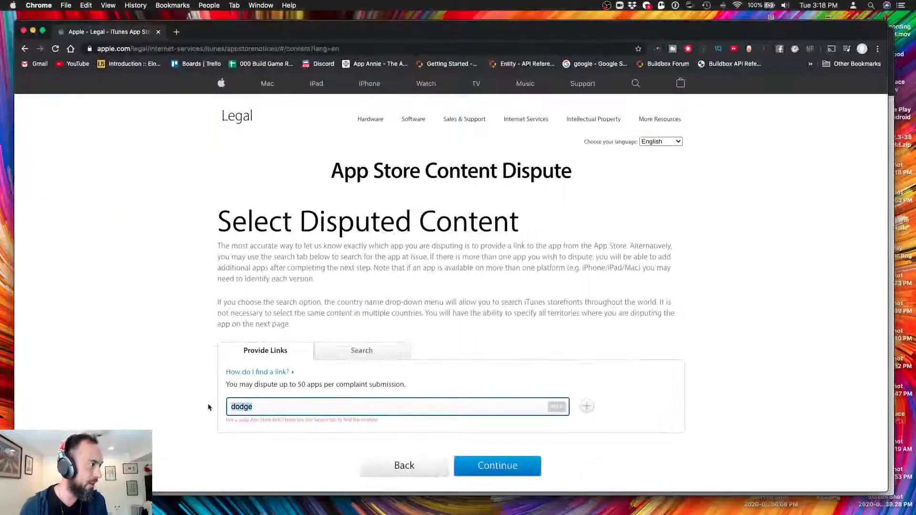
pyautogui.press('super+v')
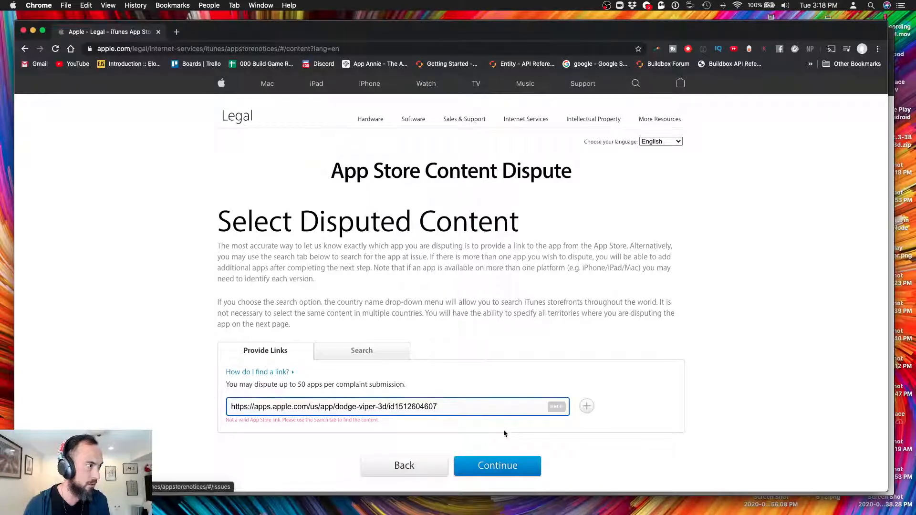
pyautogui.click(503, 430)
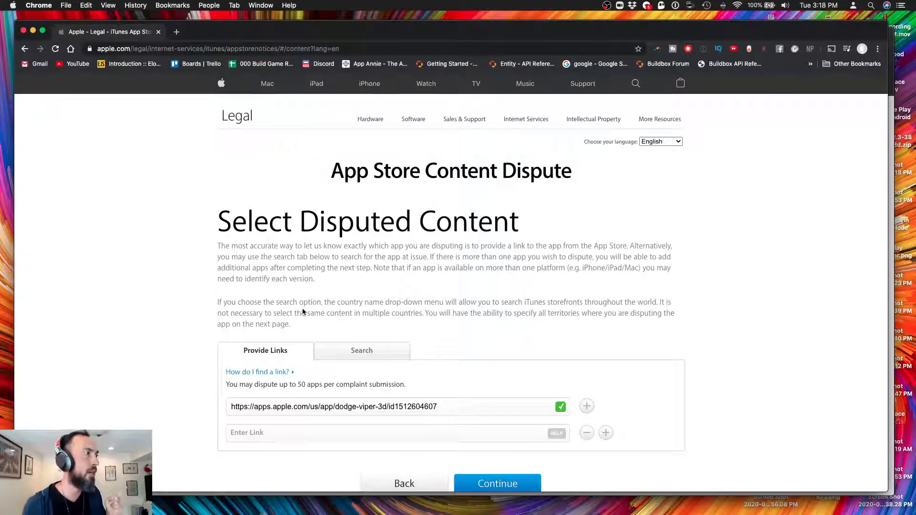
pyautogui.scroll(-5, 331, 310)
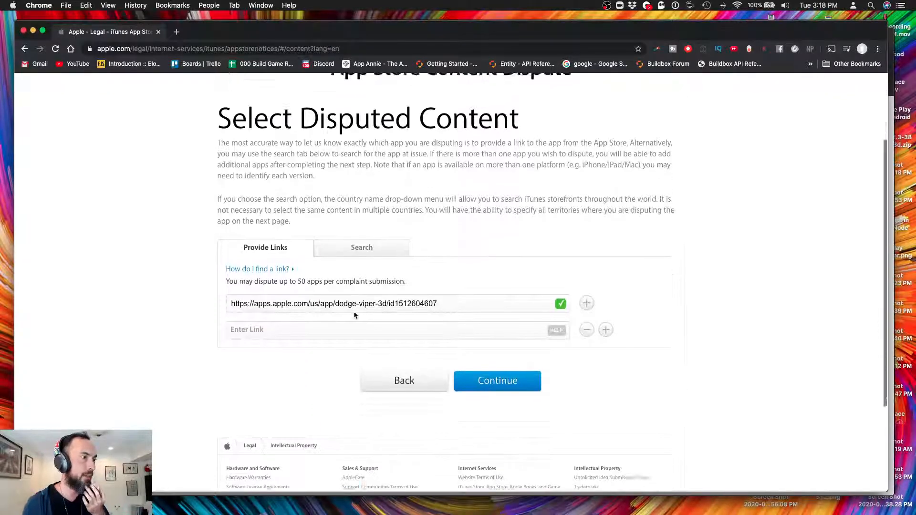
# Continue to the issue details and mark the issue types Copyright and Other
pyautogui.scroll(1, 356, 315)
pyautogui.click(497, 372)
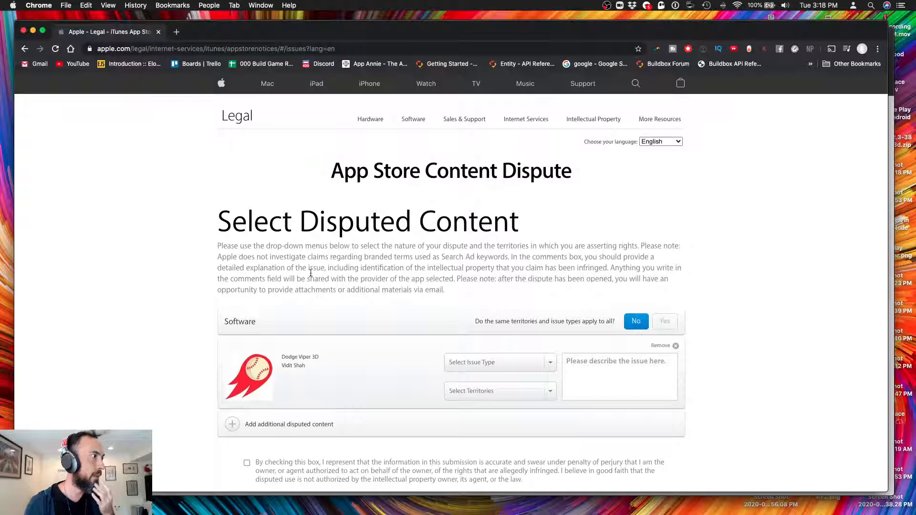
pyautogui.click(536, 362)
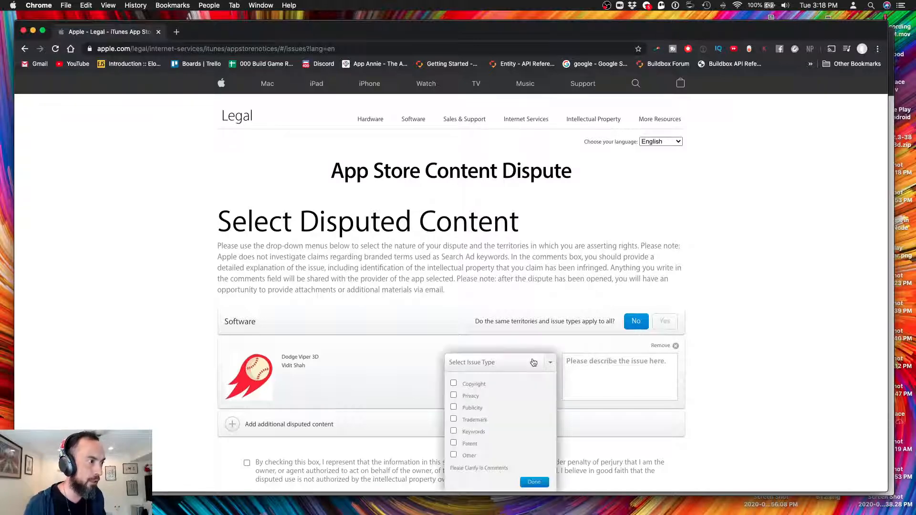
pyautogui.click(453, 384)
pyautogui.scroll(-1, 457, 420)
pyautogui.click(460, 426)
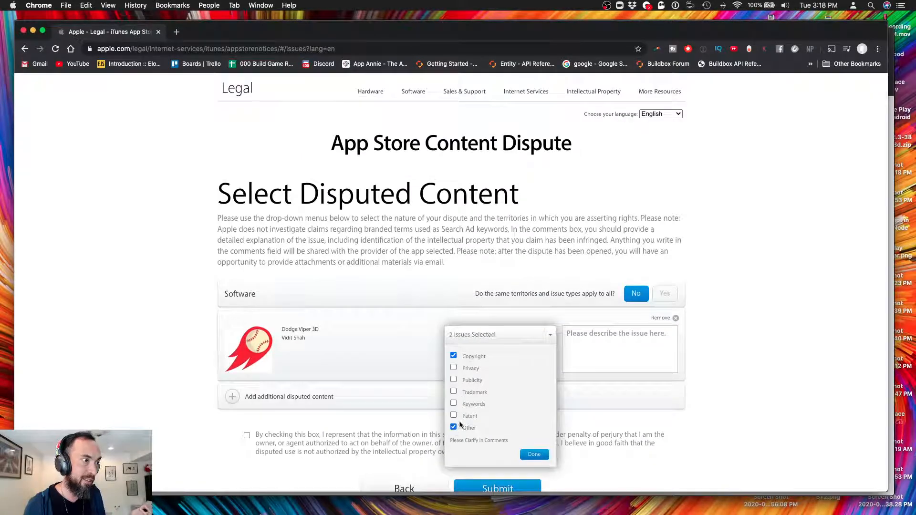
pyautogui.click(581, 353)
# Set the dispute's territories to Worldwide (Select All)
pyautogui.click(496, 364)
pyautogui.click(454, 384)
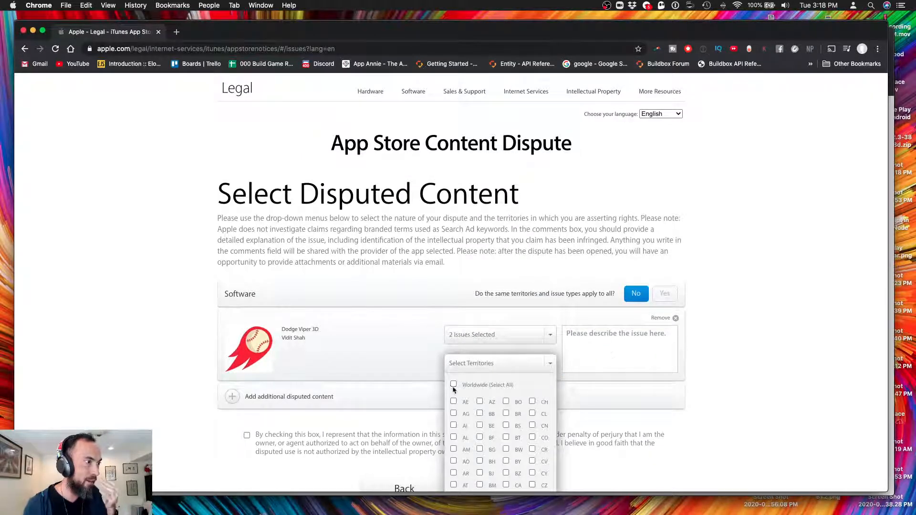
pyautogui.click(367, 425)
pyautogui.scroll(-2, 376, 420)
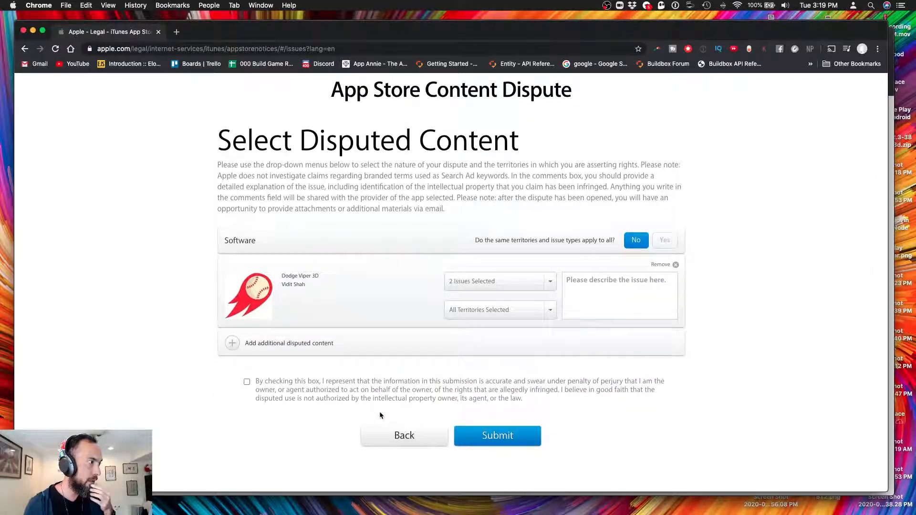
pyautogui.scroll(1, 383, 404)
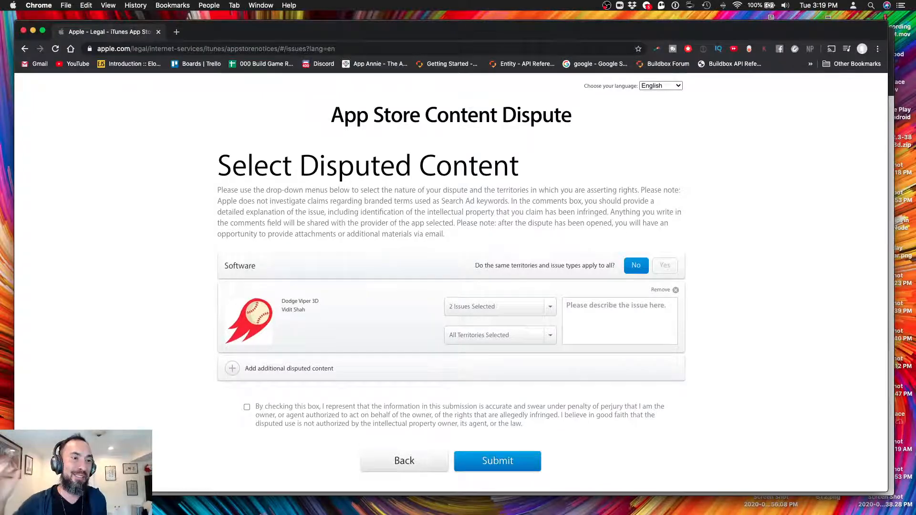
pyautogui.hotkey('ctrl', 'Up')
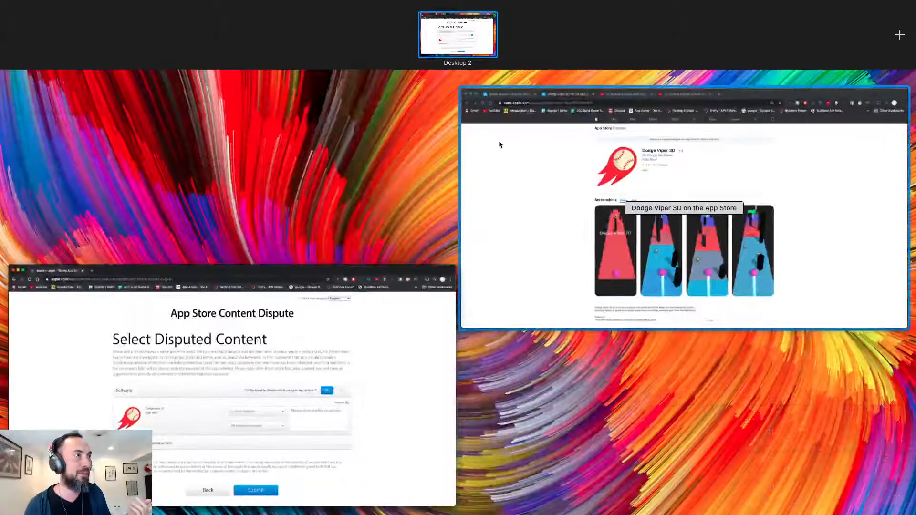
# Look through the Buildbox video, search results and Dodge Viper 3D listing tabs
pyautogui.click(500, 140)
pyautogui.click(345, 42)
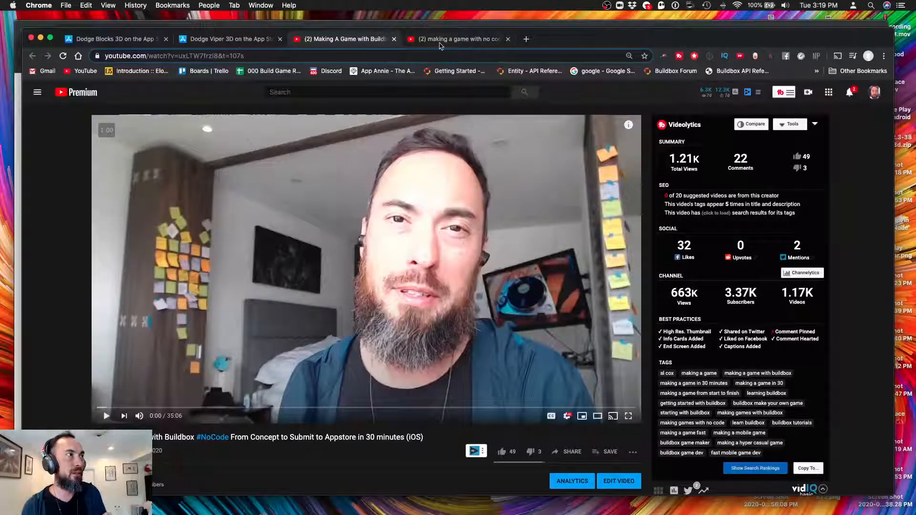
pyautogui.click(440, 43)
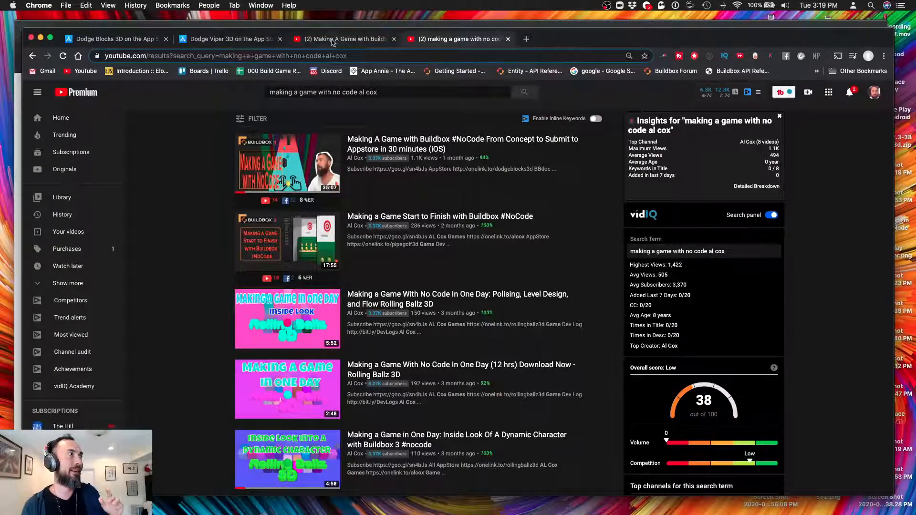
pyautogui.click(333, 43)
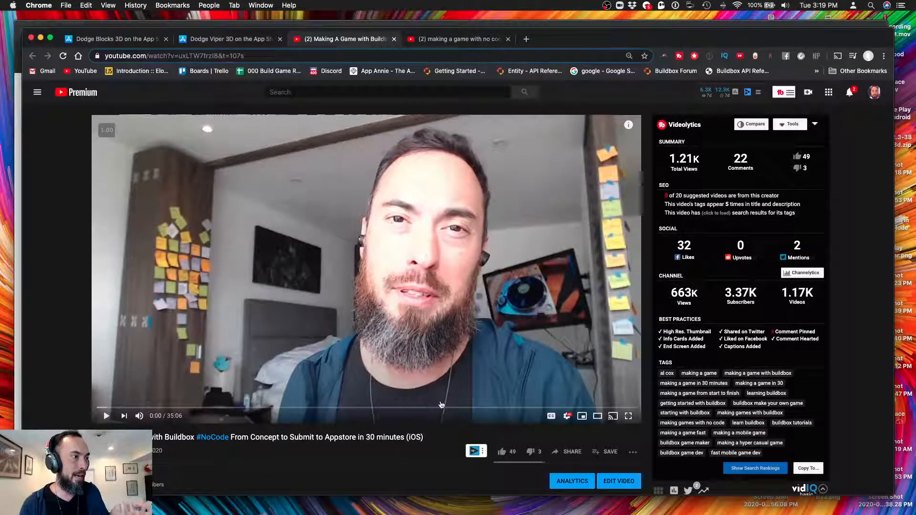
pyautogui.click(456, 45)
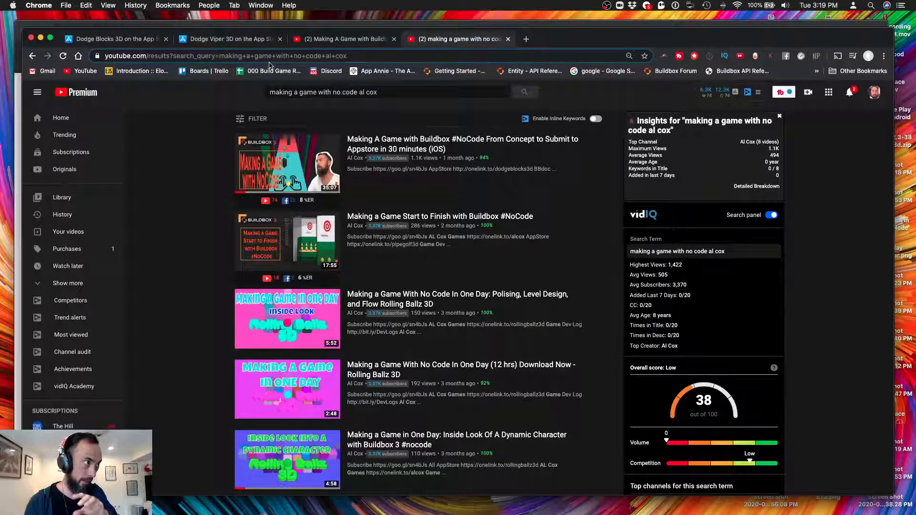
pyautogui.click(342, 42)
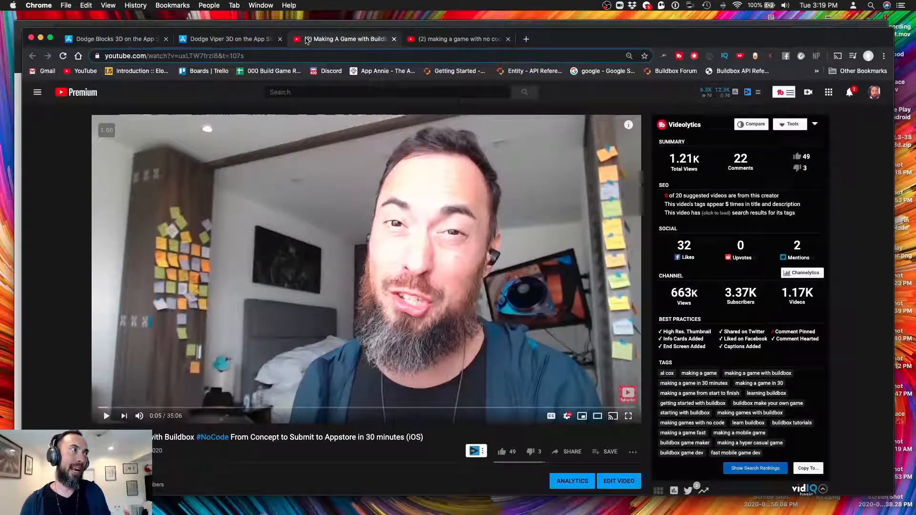
pyautogui.click(213, 41)
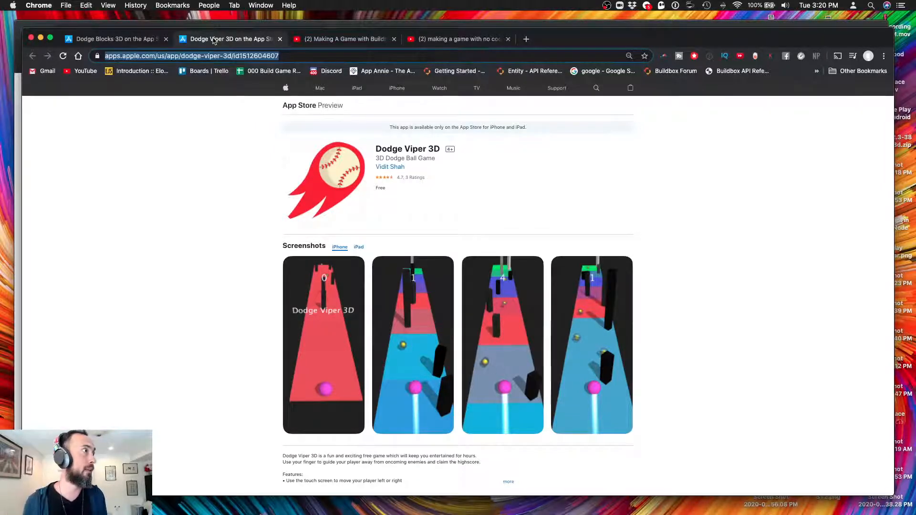
pyautogui.click(233, 27)
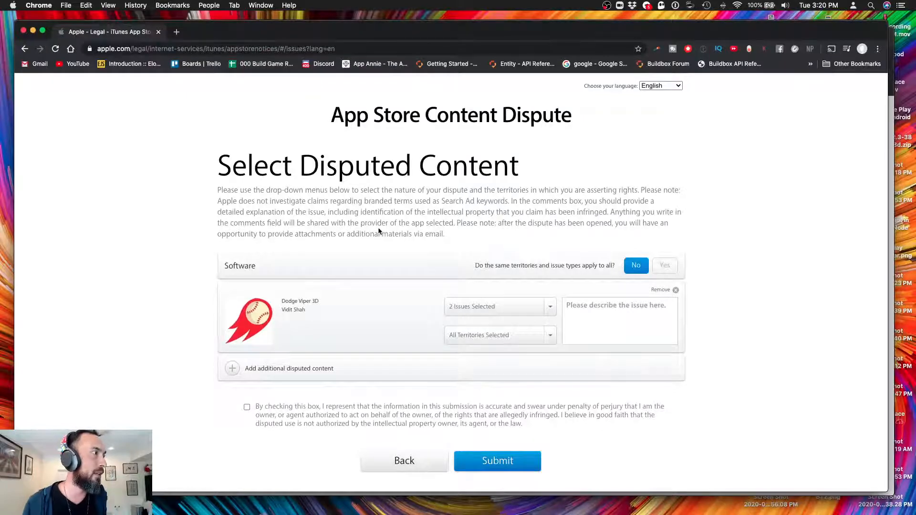
# Copy the Dodge Blocks 3D App Store page address and return to the dispute form
pyautogui.hotkey('ctrl', 'Up')
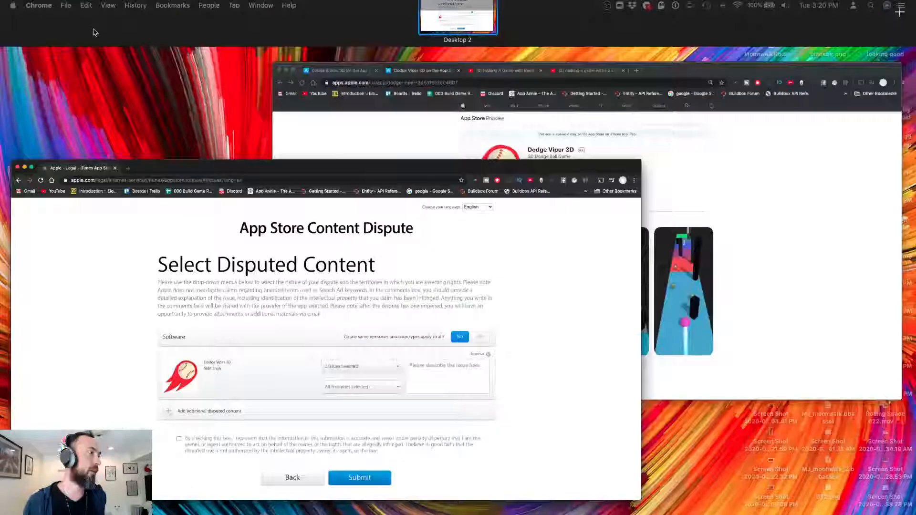
pyautogui.click(845, 307)
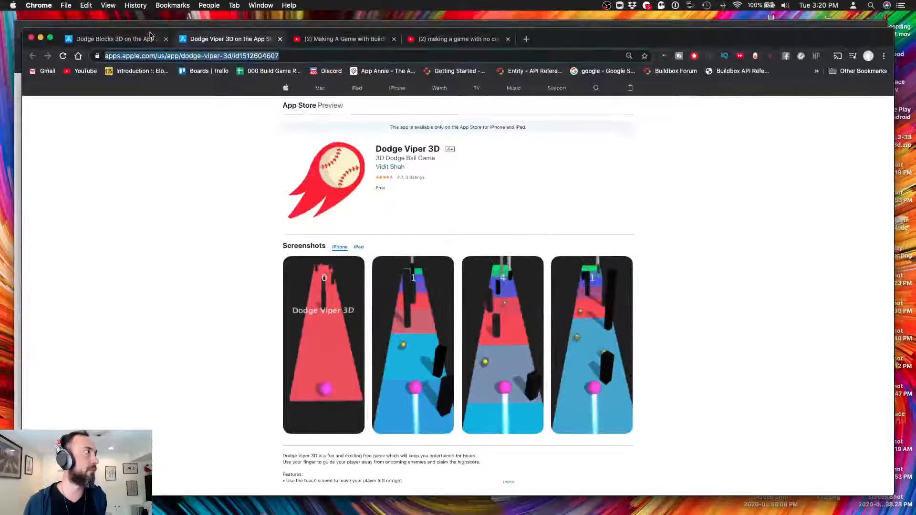
pyautogui.click(141, 42)
pyautogui.click(139, 55)
pyautogui.press('super+c')
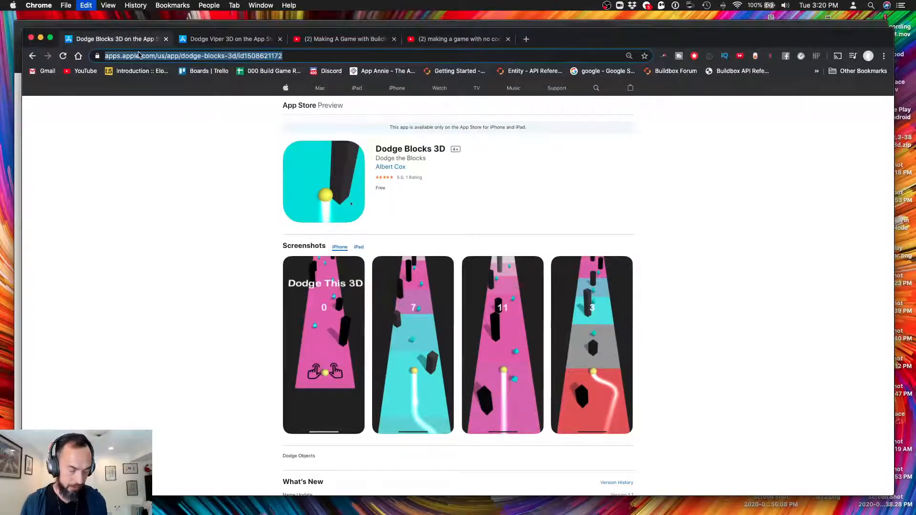
pyautogui.hotkey('ctrl', 'Up')
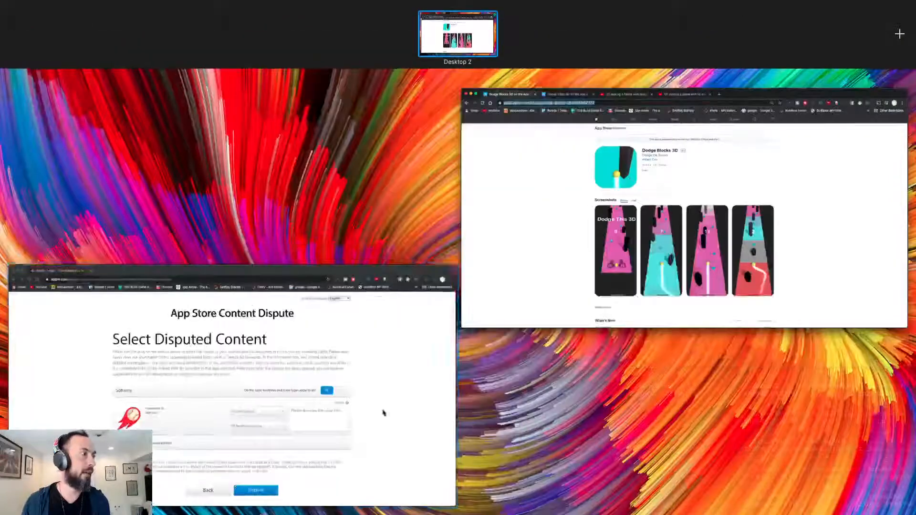
pyautogui.click(382, 411)
# Place the cursor in the 'Please describe the issue here' box of the Dodge Viper 3D dispute
pyautogui.click(657, 323)
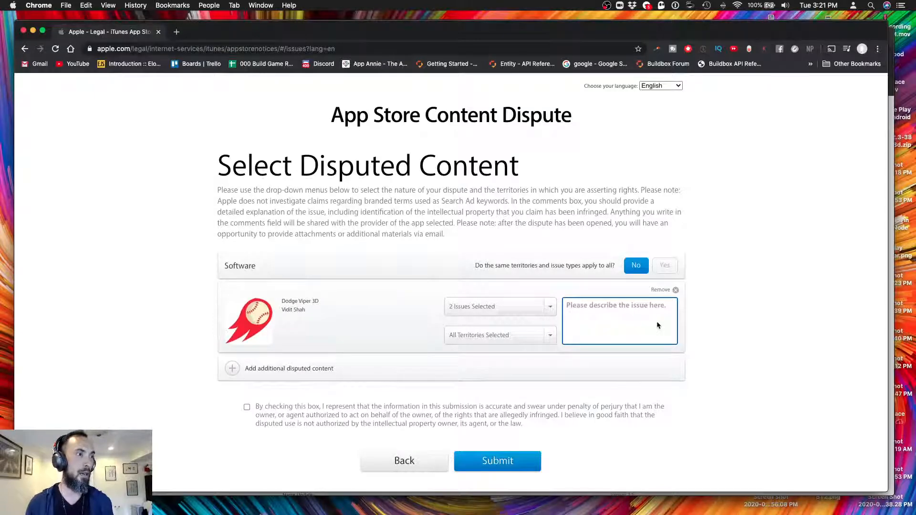
# Discard the first draft and restart the description as 'This Game looks identi'
pyautogui.write('The ')
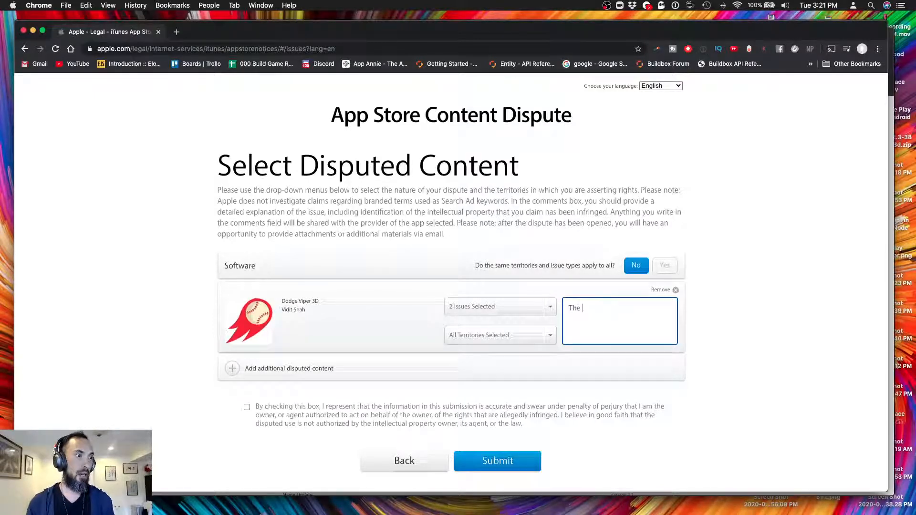
pyautogui.write('Origin')
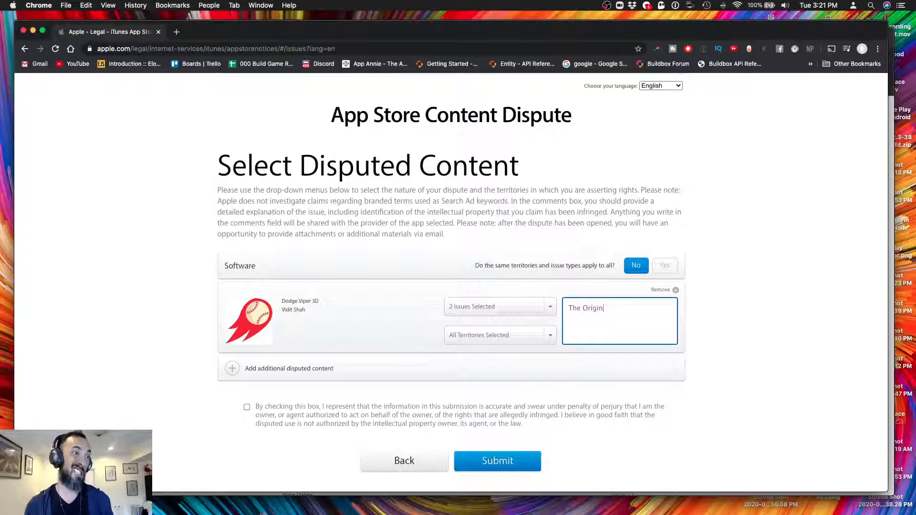
pyautogui.write('al Gam')
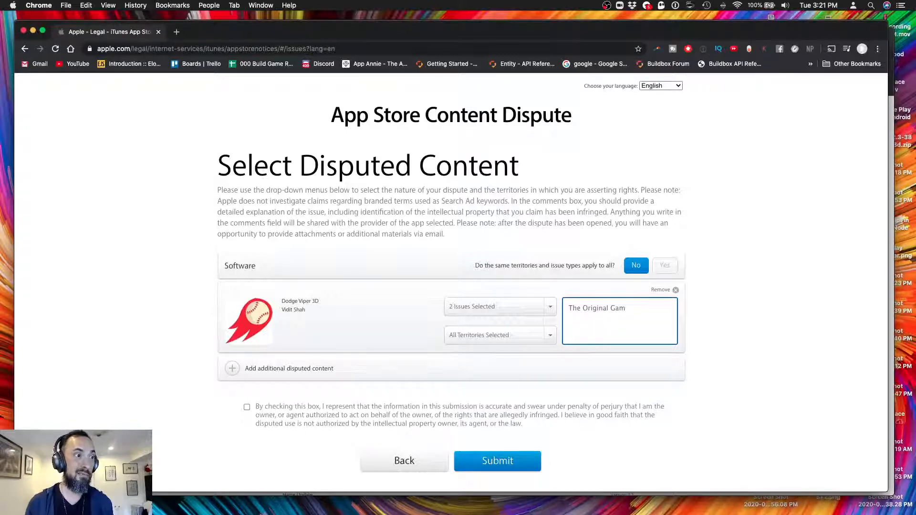
pyautogui.press('super+a')
pyautogui.press('BackSpace')
pyautogui.write('This Game is')
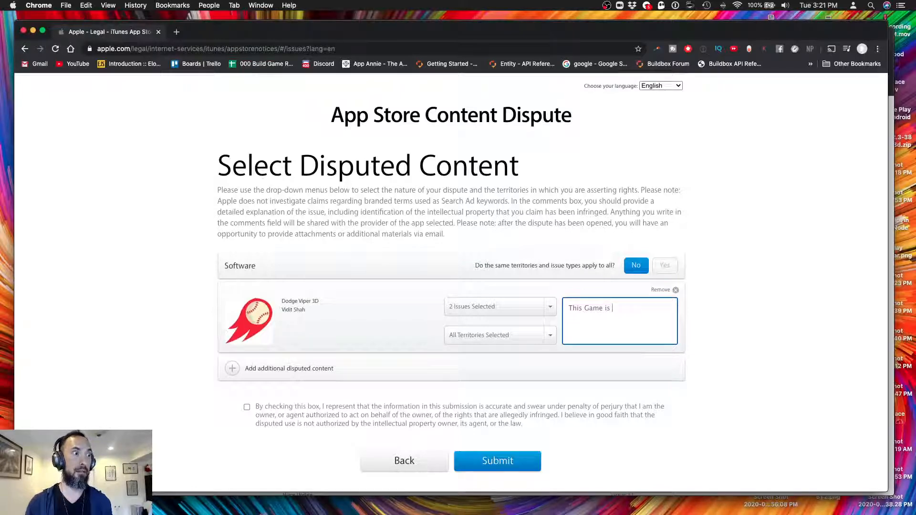
pyautogui.write(' all')
pyautogui.press('BackSpace')
pyautogui.press('BackSpace')
pyautogui.press('BackSpace')
pyautogui.press('BackSpace')
pyautogui.press('BackSpace')
pyautogui.write('loo')
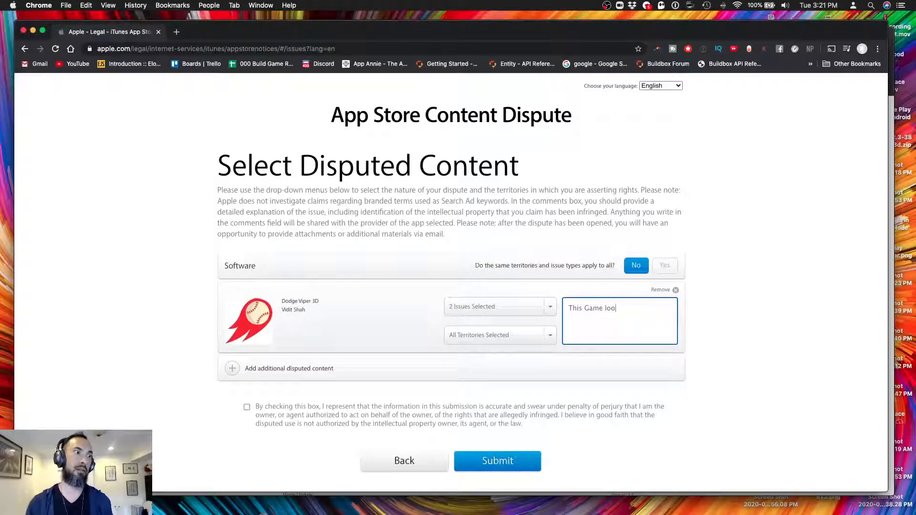
pyautogui.write('ks identital')
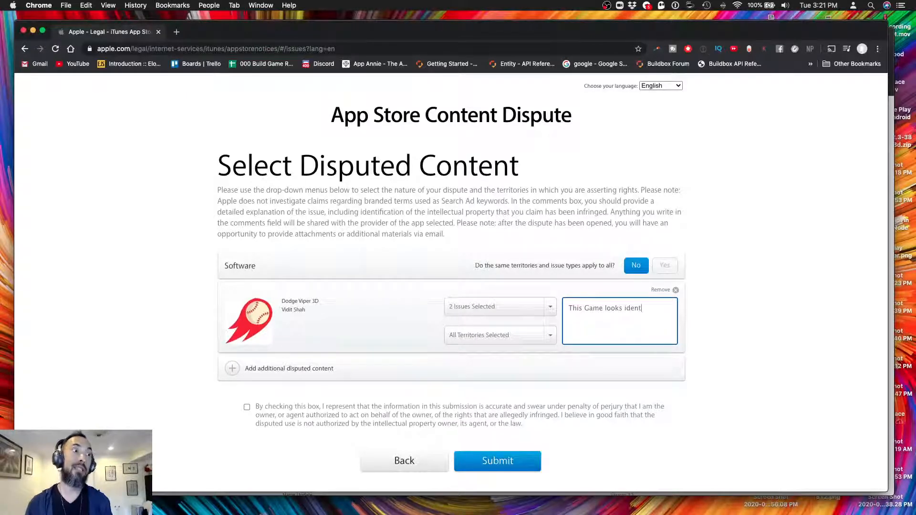
pyautogui.press('BackSpace')
pyautogui.press('BackSpace')
pyautogui.press('BackSpace')
pyautogui.press('BackSpace')
pyautogui.press('BackSpace')
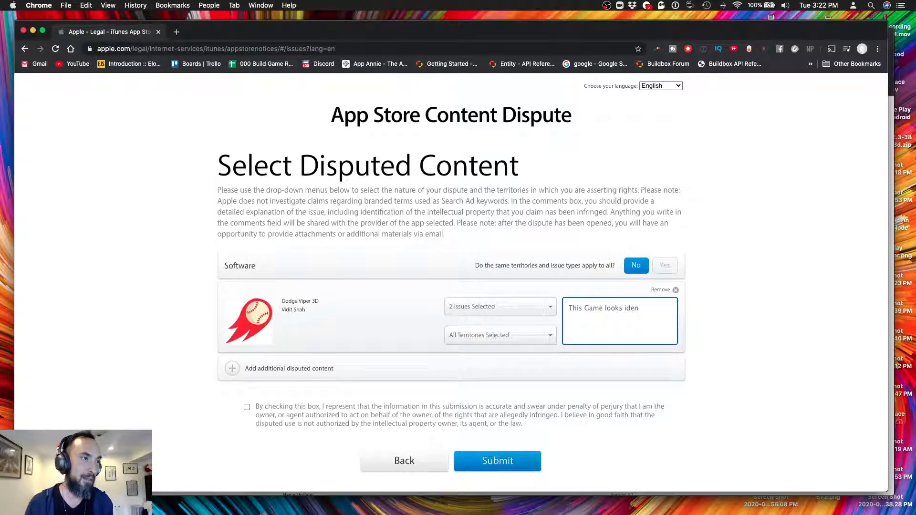
pyautogui.press('BackSpace')
pyautogui.press('BackSpace')
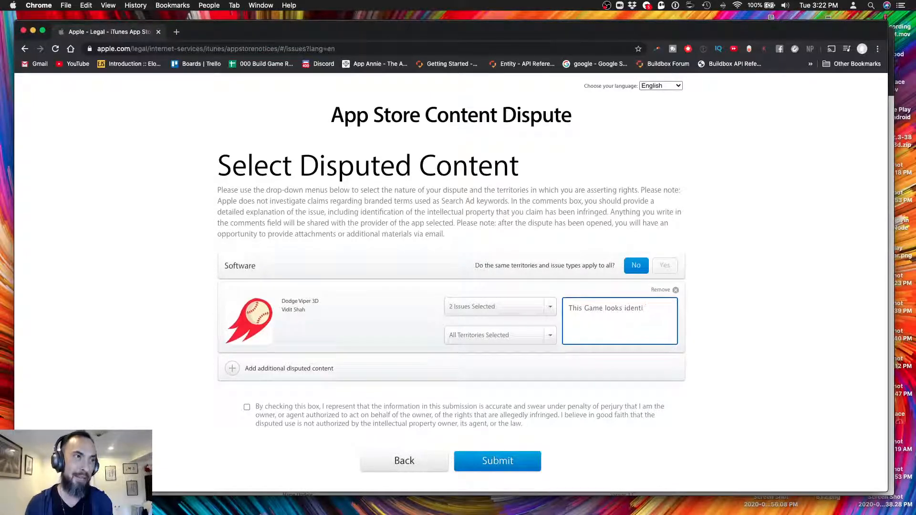
# Check the spelling of 'identical' in a new tab's address bar, then clear it
pyautogui.click(177, 31)
pyautogui.write('id')
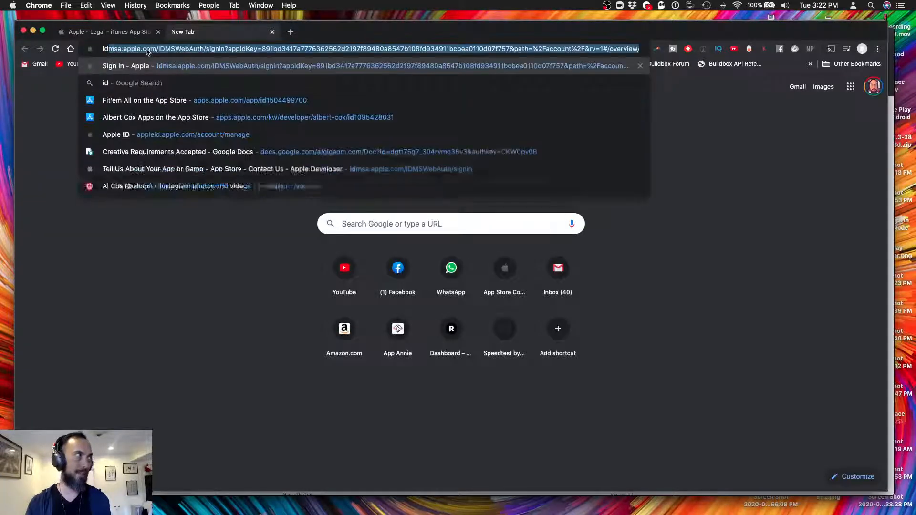
pyautogui.press('BackSpace')
pyautogui.press('BackSpace')
pyautogui.write('dentical')
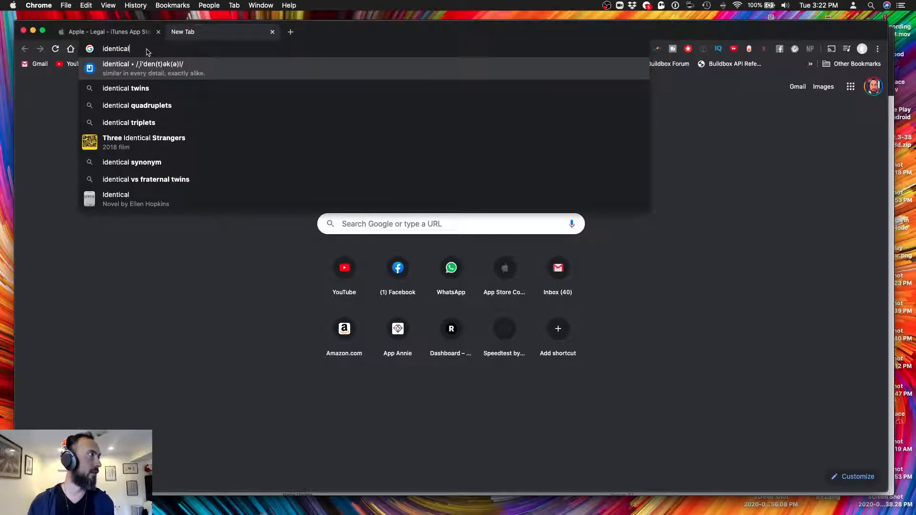
pyautogui.press('super+a')
pyautogui.press('super+x')
# Replace 'identi' with 'and feels identical to my game Dodge Blocks 3D…' in the description
pyautogui.click(127, 32)
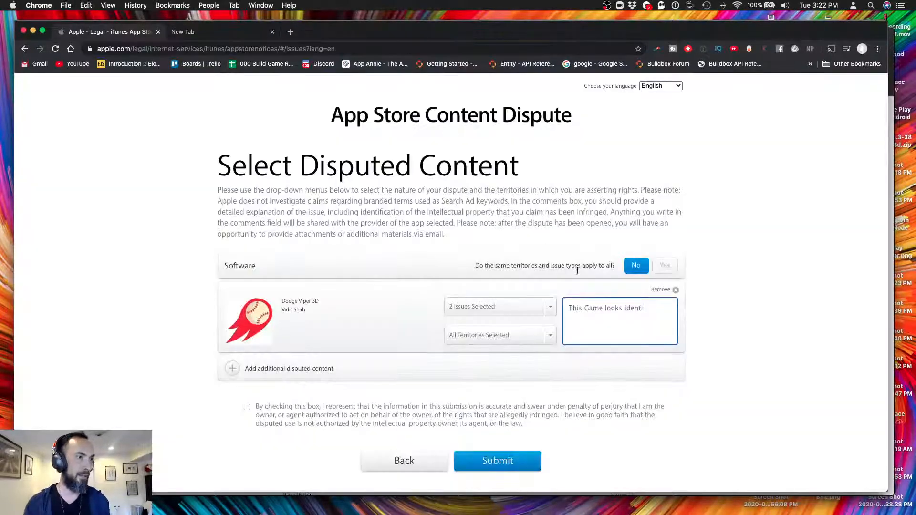
pyautogui.moveTo(626, 309); pyautogui.dragTo(648, 310)
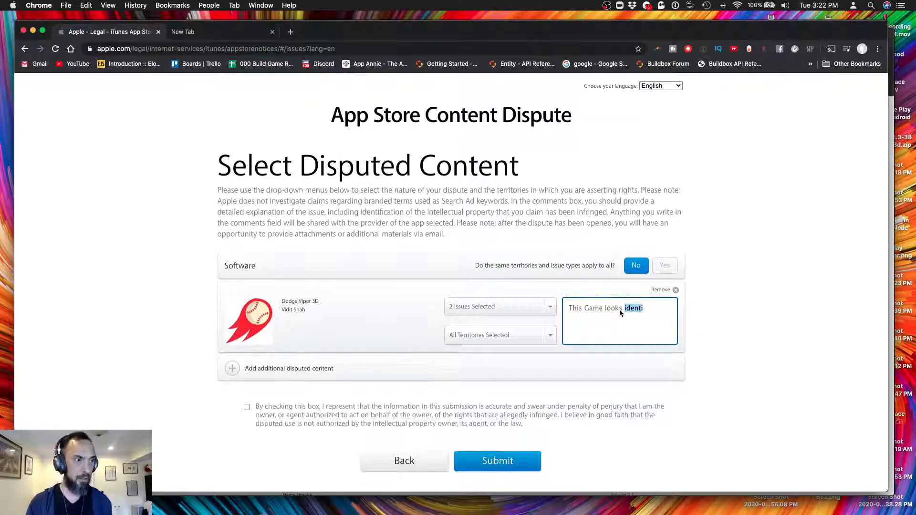
pyautogui.write('and feels identical to my game ')
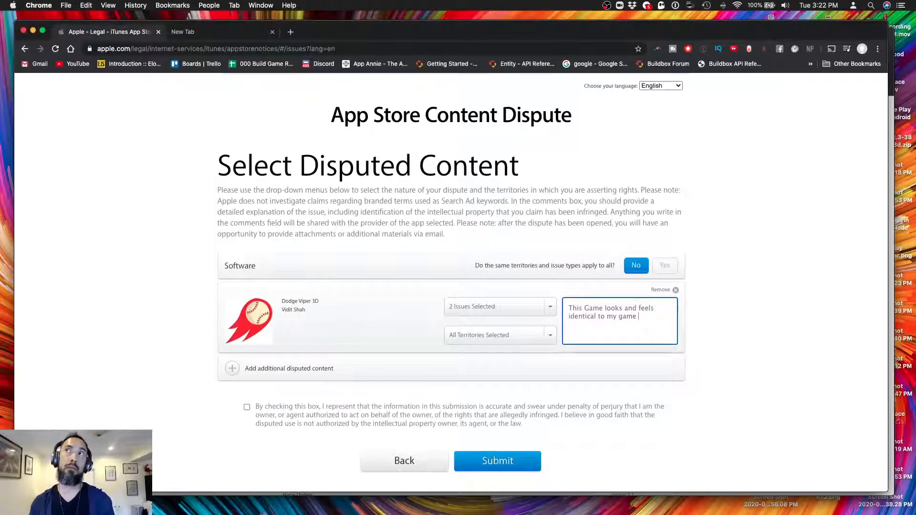
pyautogui.write('Dodge Bloc')
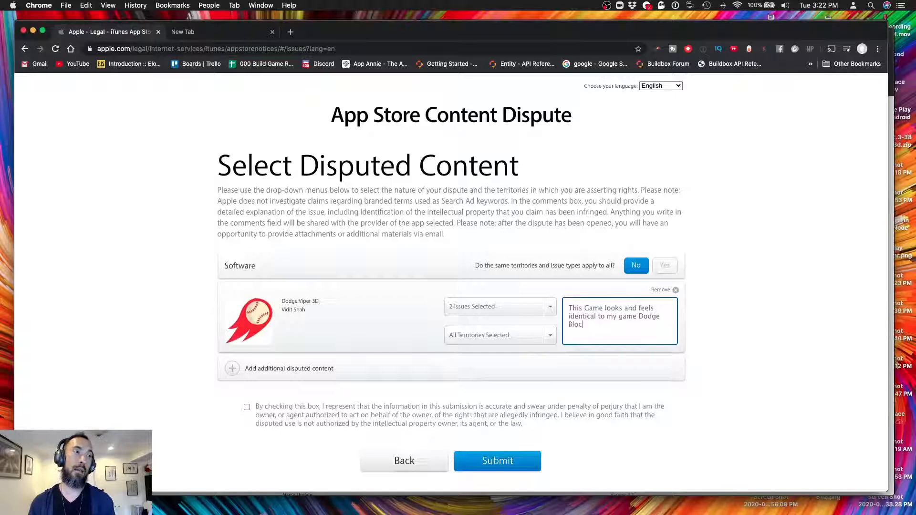
pyautogui.write('ks 3D ')
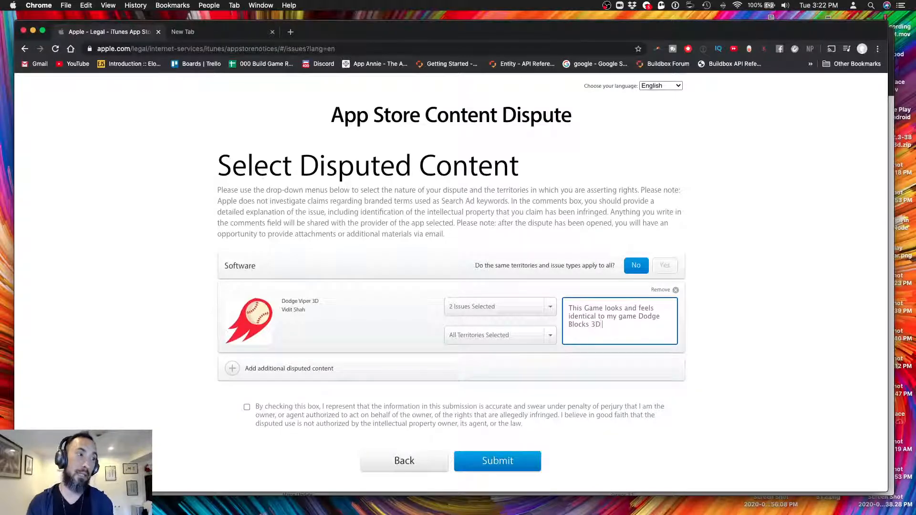
pyautogui.write('which wa')
pyautogui.write('s gr')
pyautogui.write('reat')
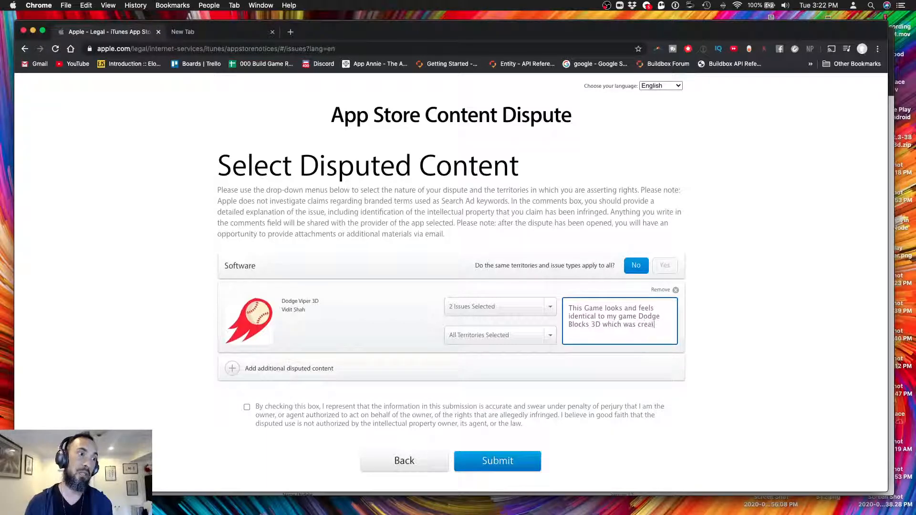
pyautogui.write('ed as a help')
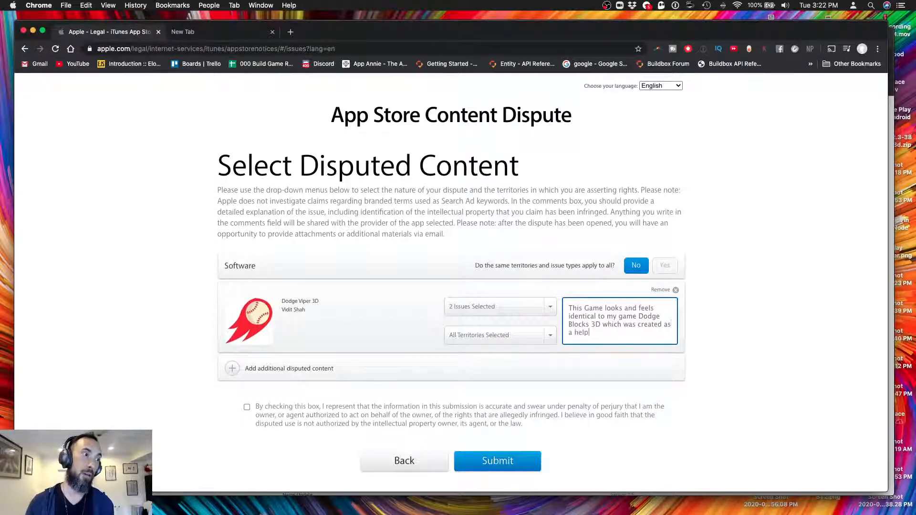
pyautogui.write('ful tool to oth')
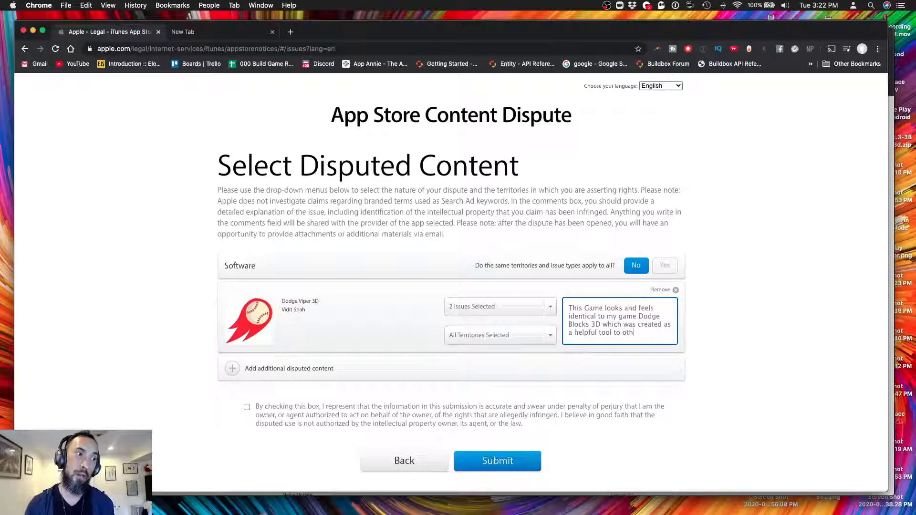
pyautogui.write('er developm')
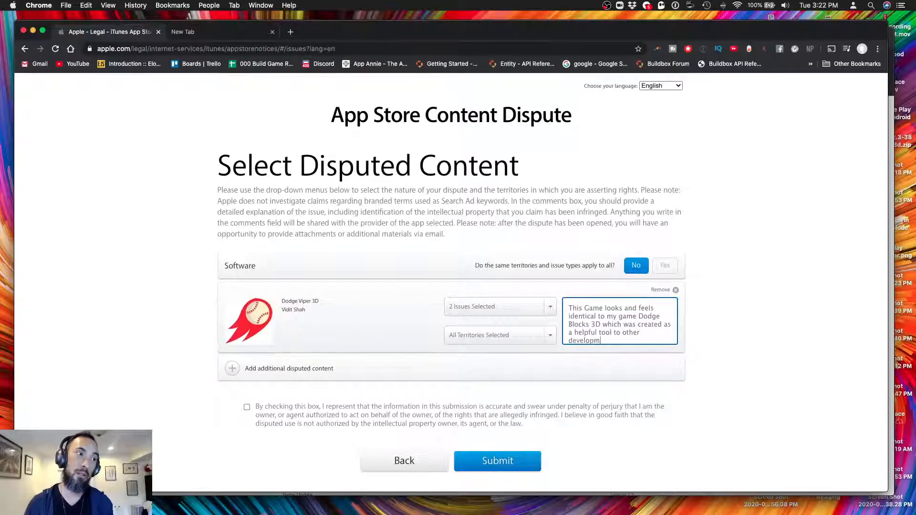
pyautogui.write('ent not to be ')
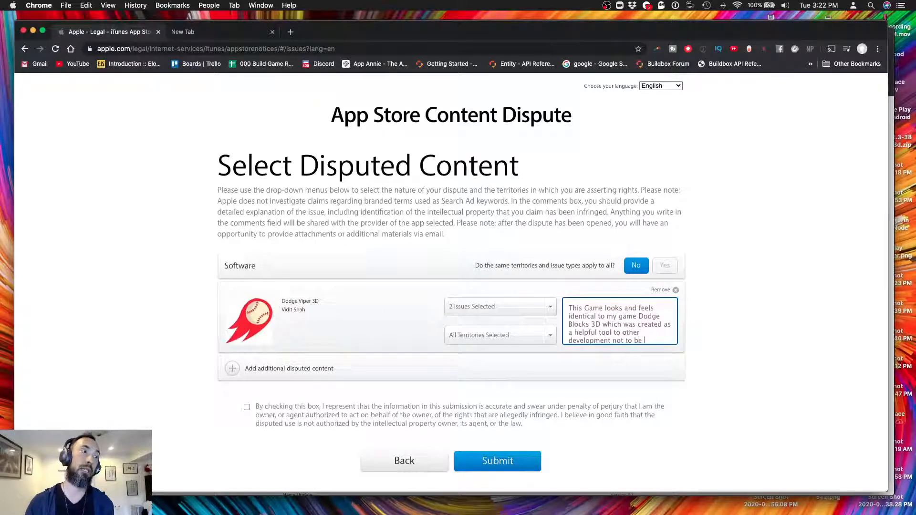
pyautogui.write('directly')
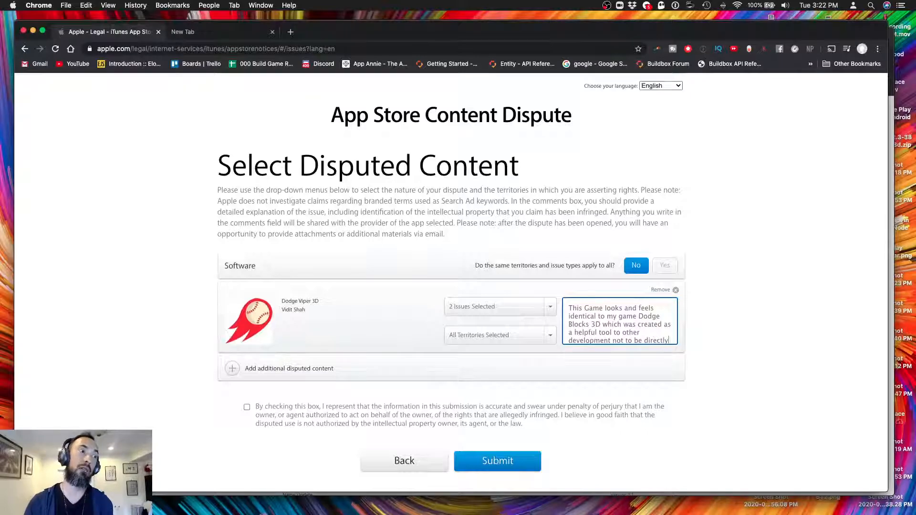
pyautogui.write(' cloned')
# Bring up the Mission Control overview of all open windows
pyautogui.hotkey('ctrl', 'Up')
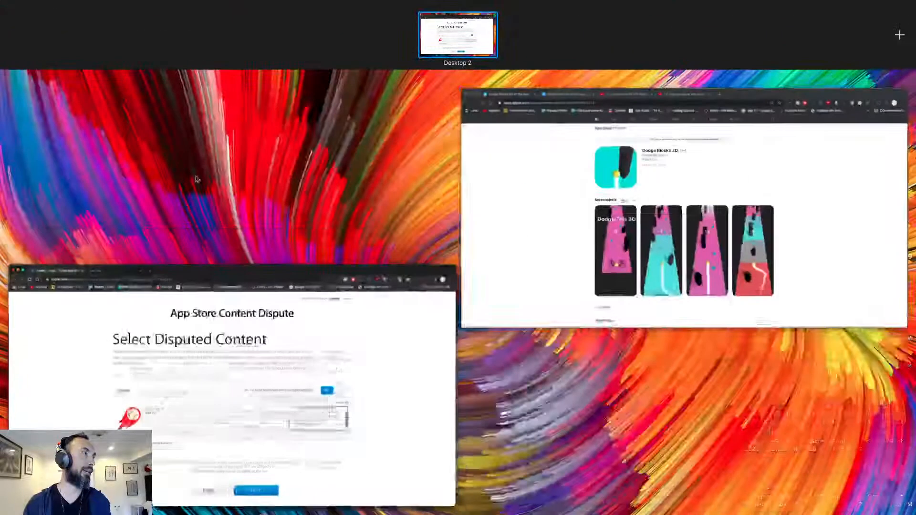
# View the Dodge Viper 3D and then the Dodge Blocks 3D App Store listings
pyautogui.click(664, 248)
pyautogui.click(231, 38)
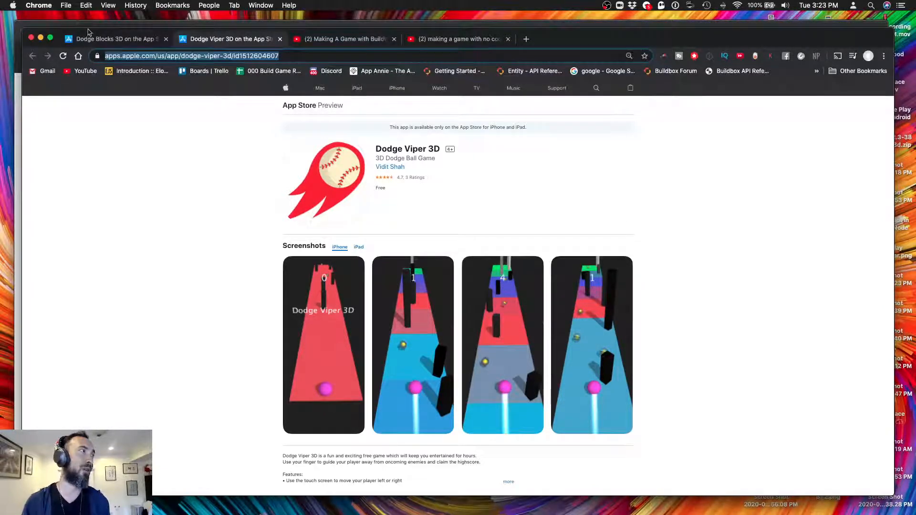
pyautogui.click(110, 38)
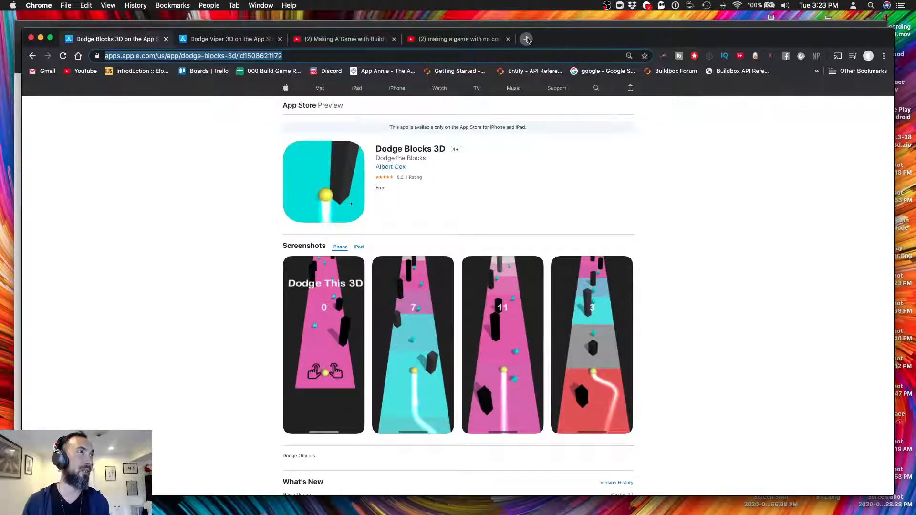
# Start a Facebook search for 'build' in a new tab, then return to the Dodge Blocks 3D page
pyautogui.click(526, 38)
pyautogui.write('face')
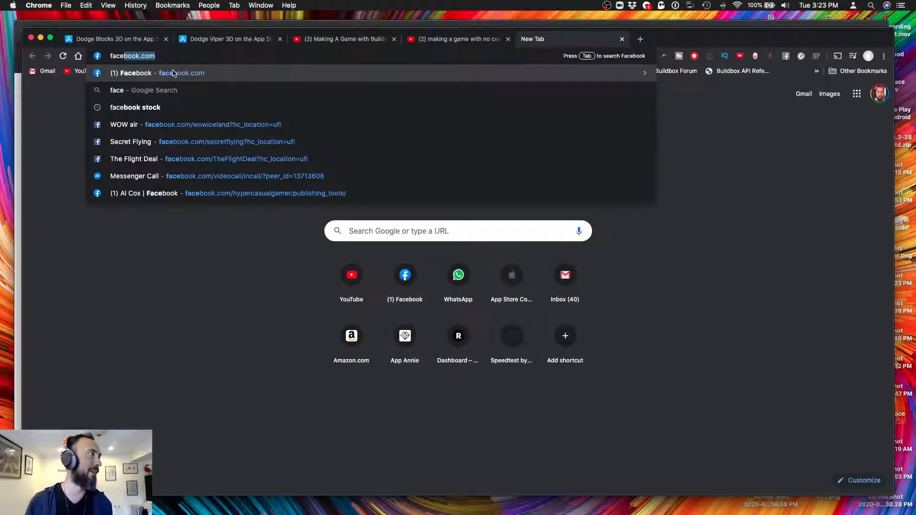
pyautogui.click(187, 57)
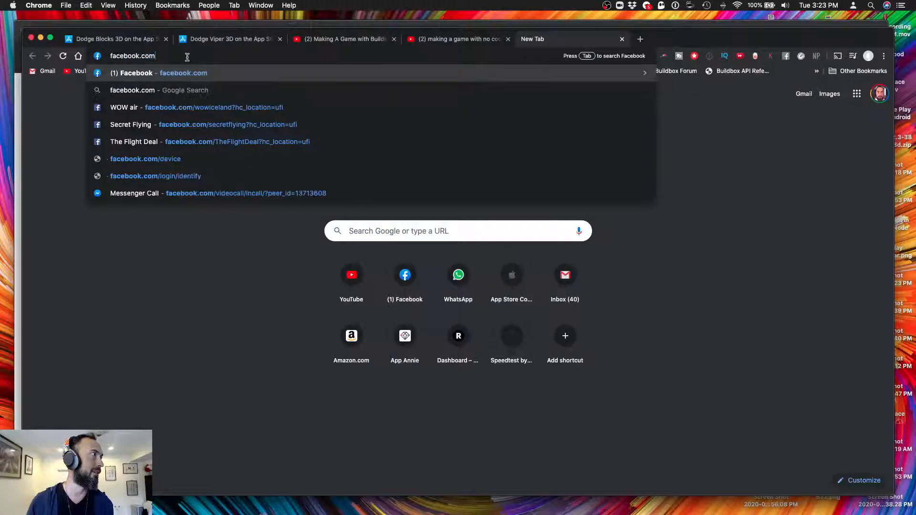
pyautogui.press('Tab')
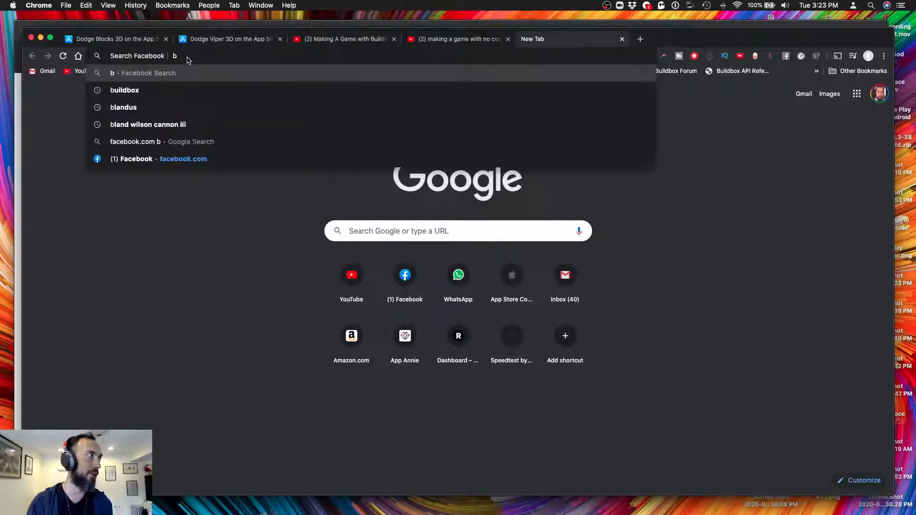
pyautogui.press('BackSpace')
pyautogui.press('Tab')
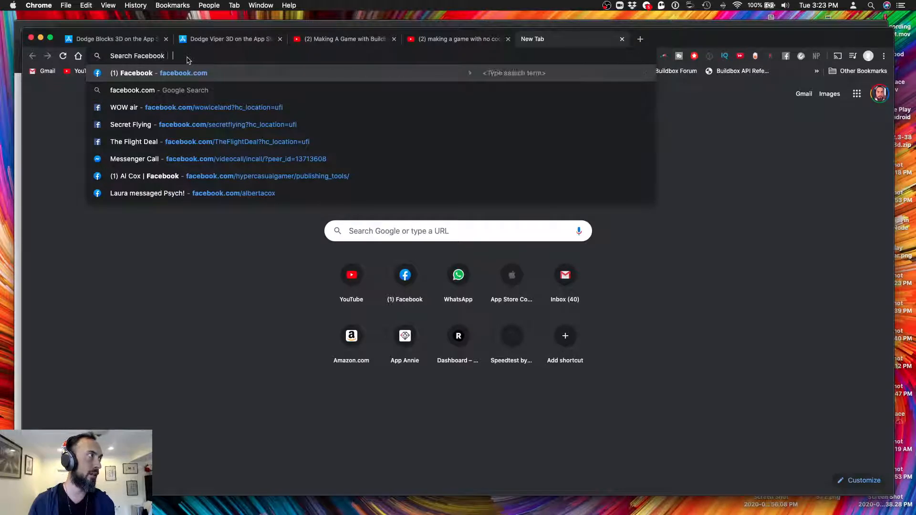
pyautogui.write('build')
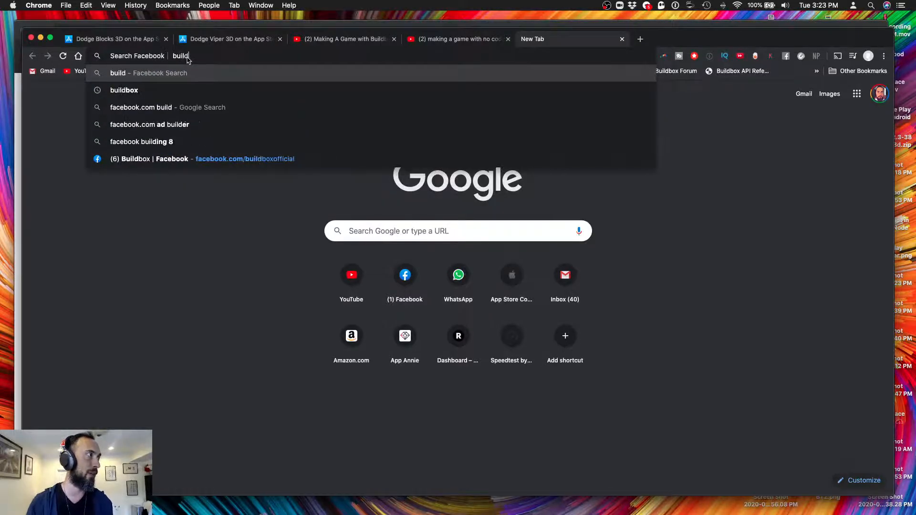
pyautogui.click(126, 40)
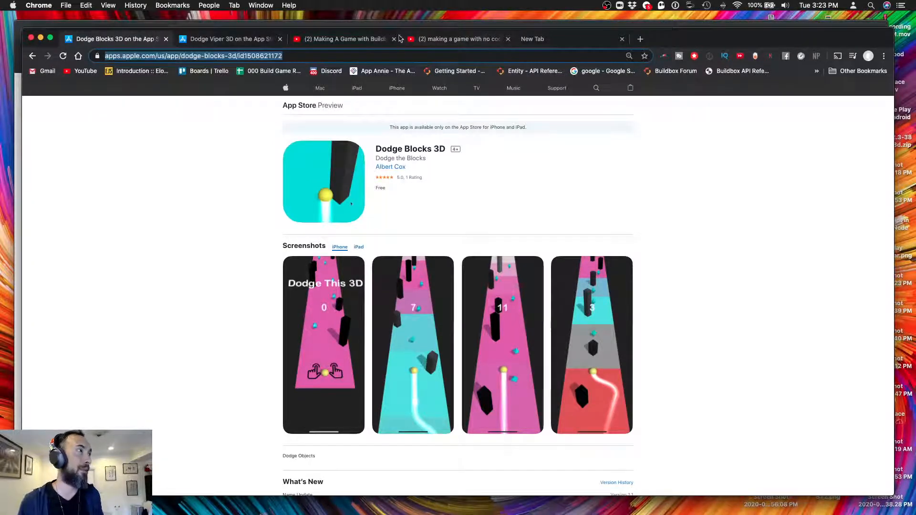
pyautogui.click(356, 27)
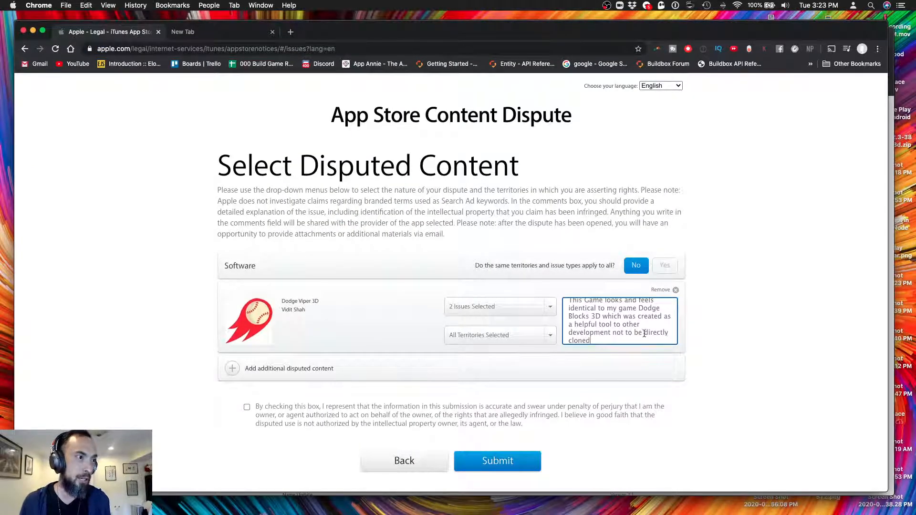
# Reword the comment to 'not to be cloned uploaded' and add 'Please take this game down or add more to make unique'
pyautogui.doubleClick(651, 333)
pyautogui.press('BackSpace')
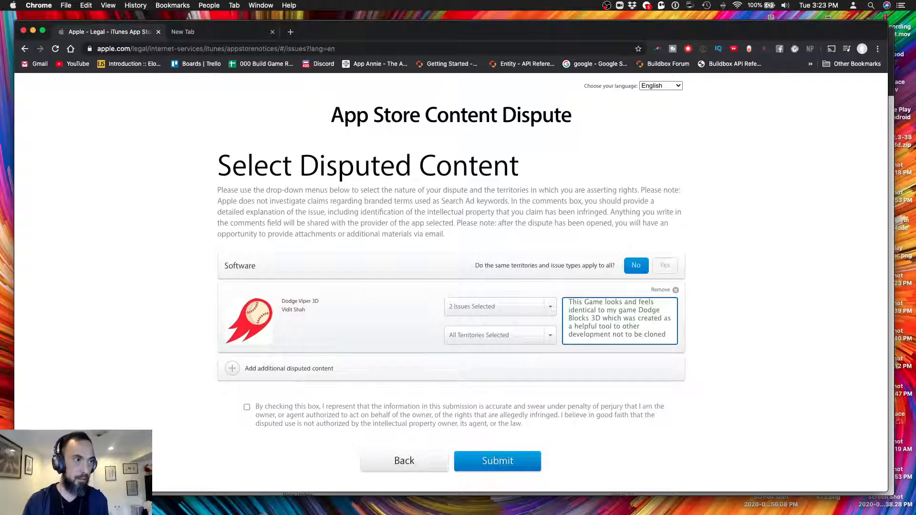
pyautogui.click(667, 337)
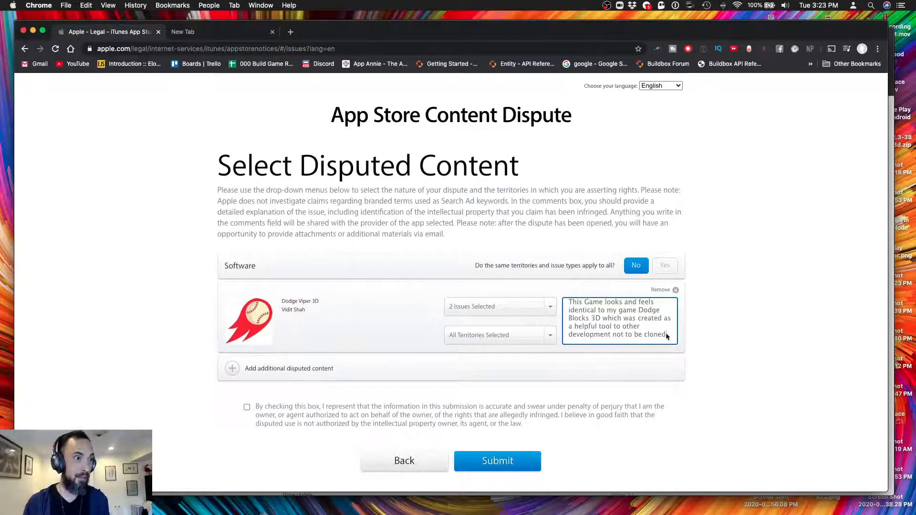
pyautogui.write('up')
pyautogui.press('BackSpace')
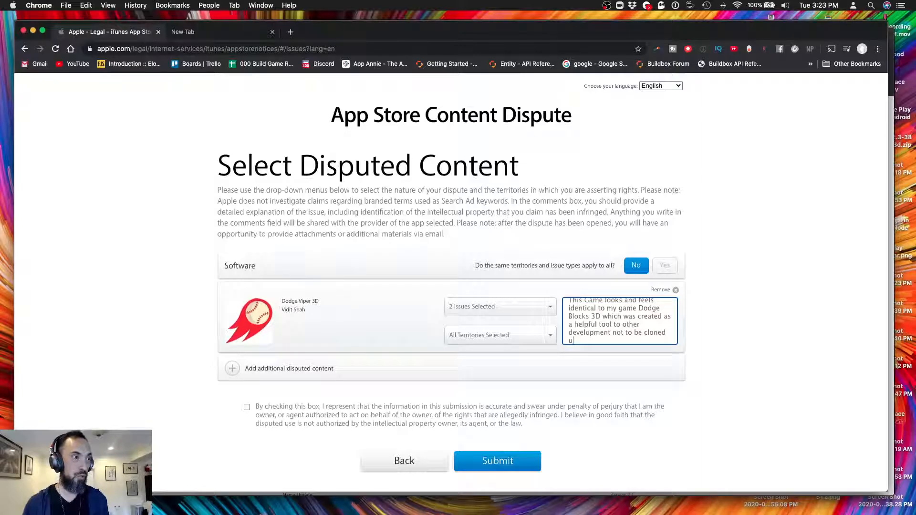
pyautogui.write('loaded.')
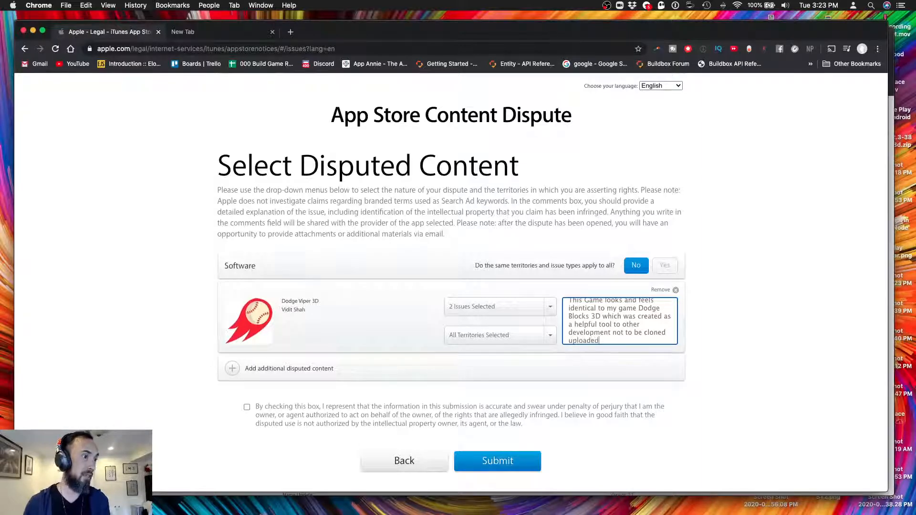
pyautogui.click(628, 332)
pyautogui.write('to be cloned uploaded.')
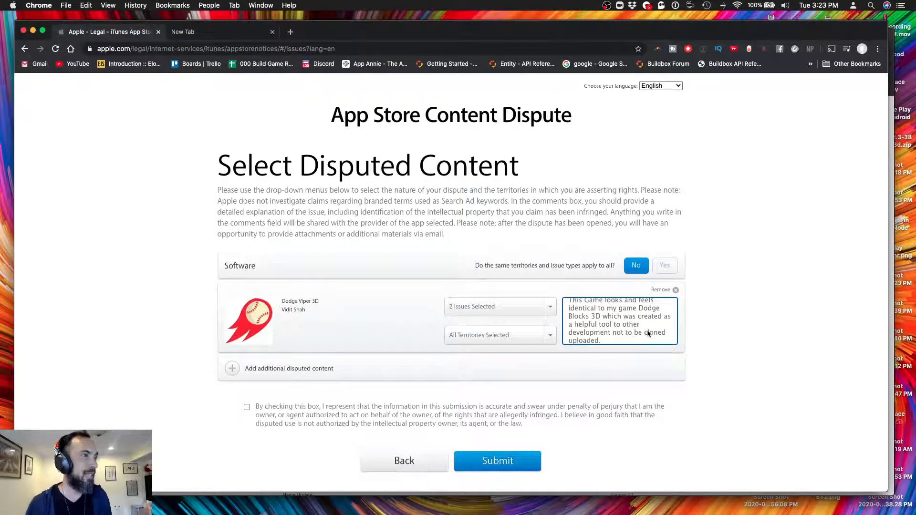
pyautogui.write('  Please take this')
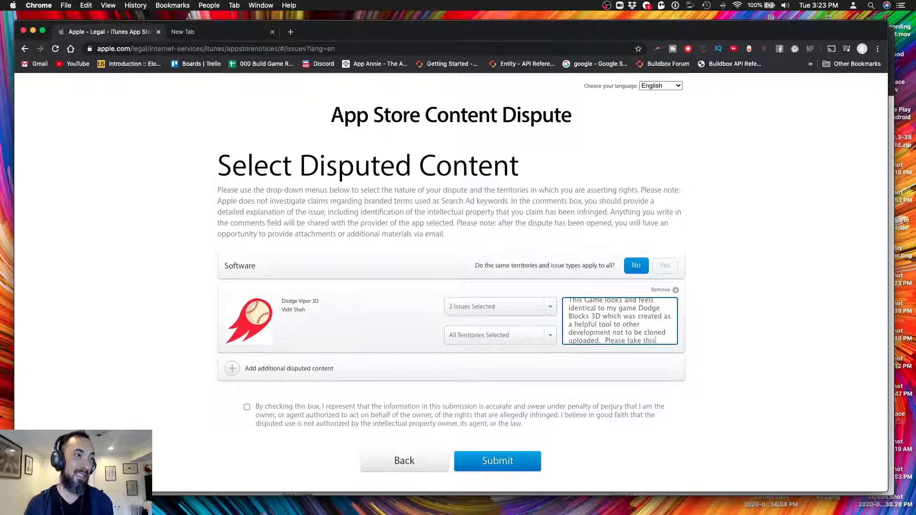
pyautogui.write(' game down or')
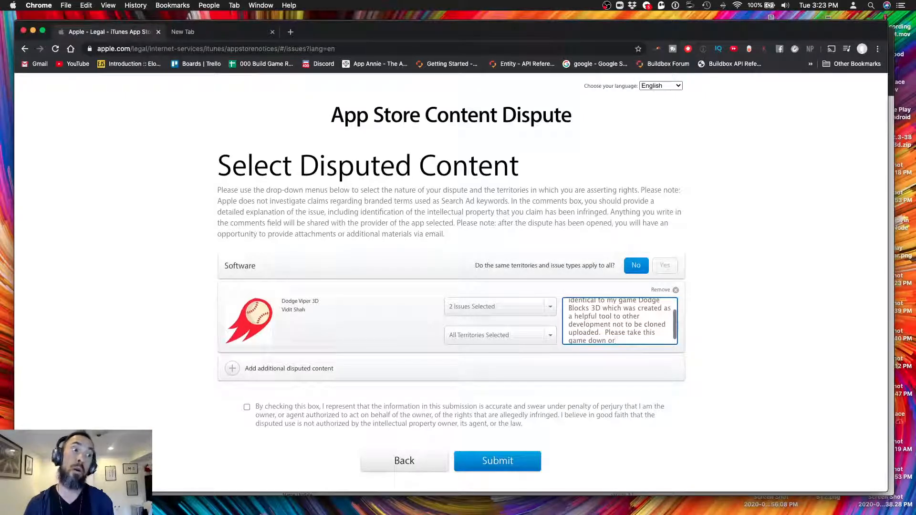
pyautogui.write(' add more')
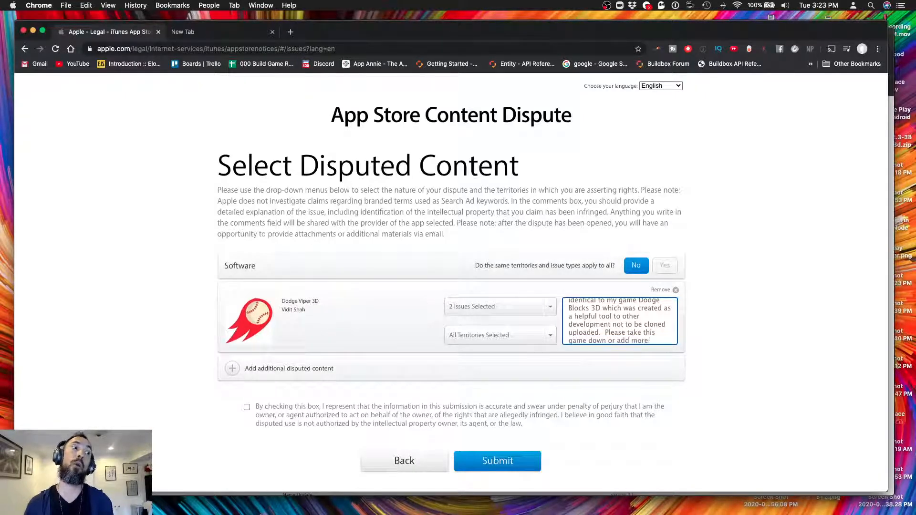
pyautogui.write(' to the gam')
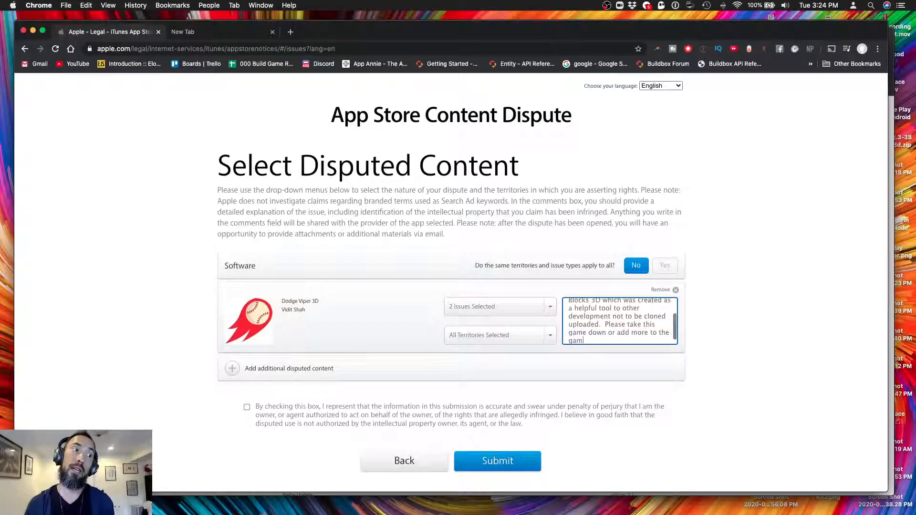
pyautogui.write('e to make unique')
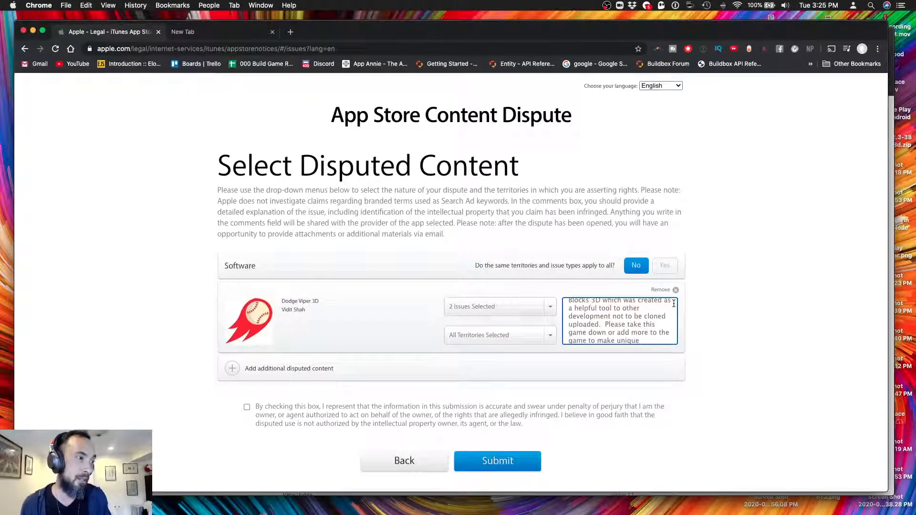
pyautogui.scroll(3, 656, 310)
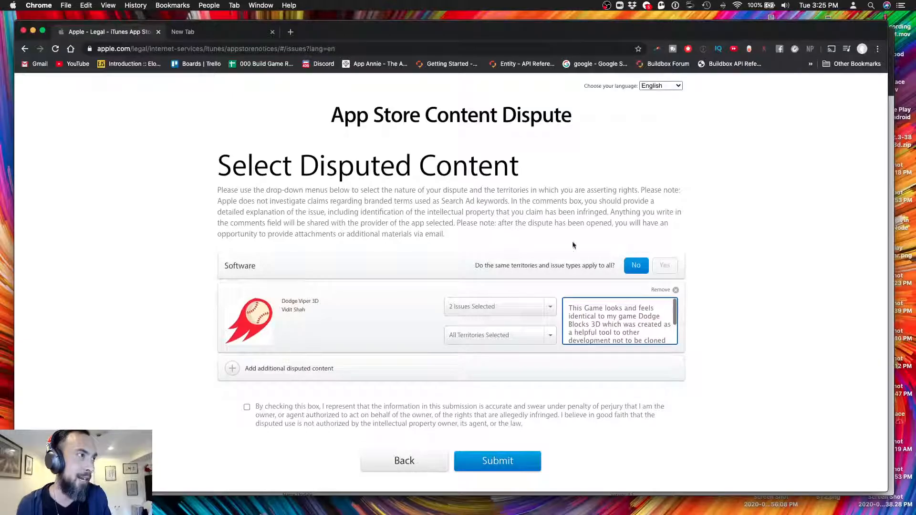
# Paste the Dodge Blocks 3D store link in brackets after 'Dodge Blocks 3D' in the comment
pyautogui.hotkey('ctrl', 'Up')
pyautogui.click(482, 200)
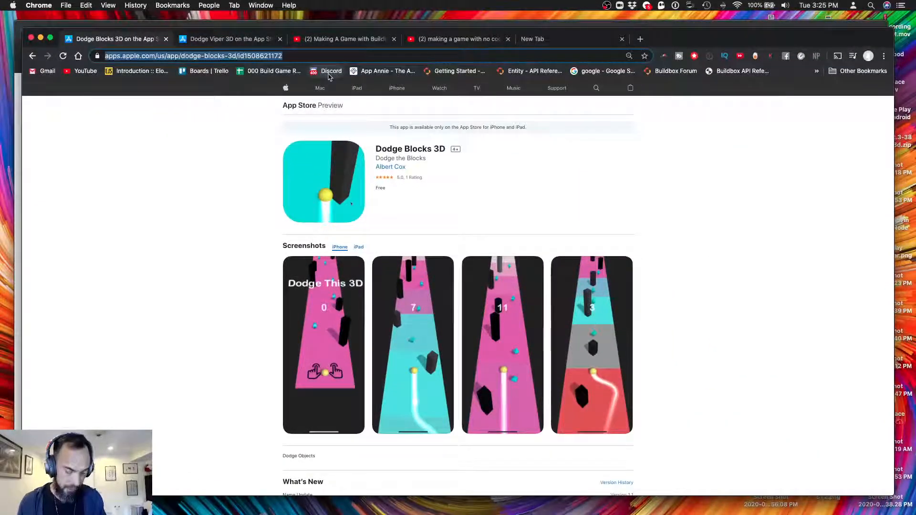
pyautogui.click(763, 25)
pyautogui.hotkey('ctrl', 'Up')
pyautogui.click(130, 248)
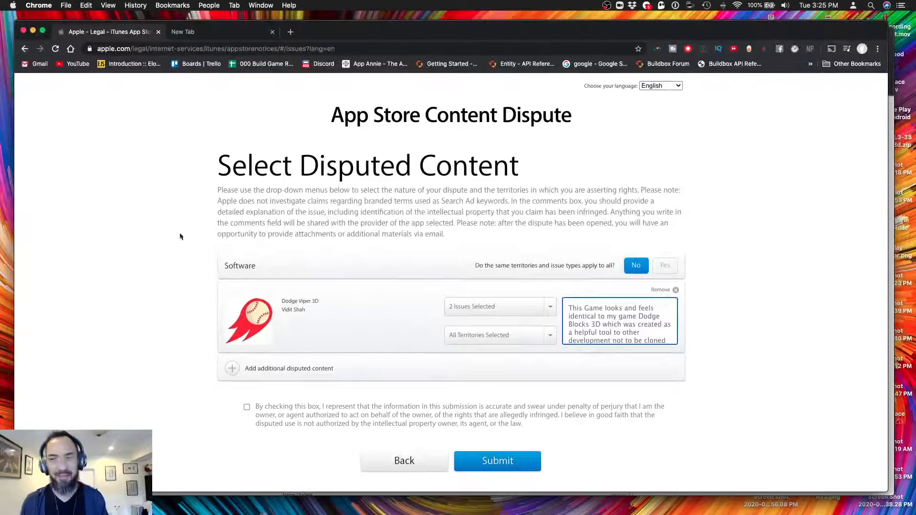
pyautogui.click(603, 324)
pyautogui.write('(')
pyautogui.press('super+v')
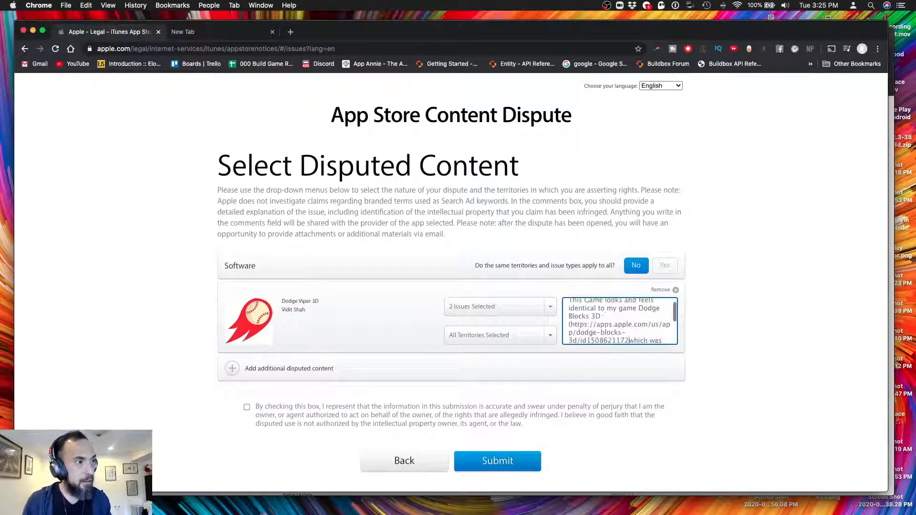
pyautogui.write(')')
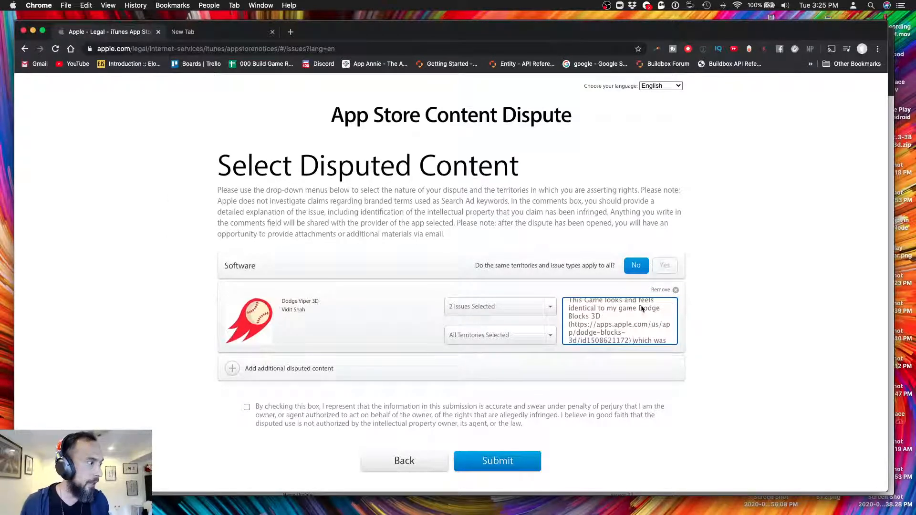
# Tick the accuracy and ownership consent checkbox and submit the content dispute
pyautogui.scroll(-2, 643, 311)
pyautogui.scroll(-2, 381, 422)
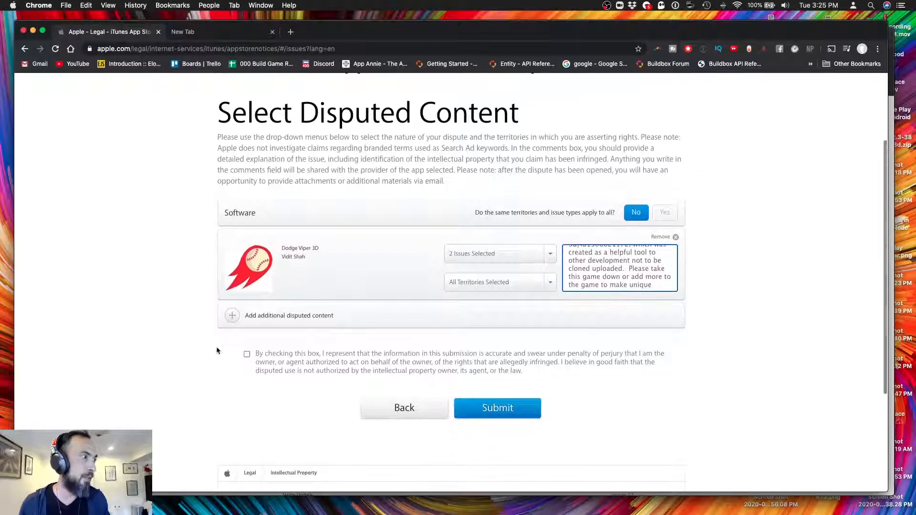
pyautogui.click(247, 356)
pyautogui.scroll(-1, 416, 356)
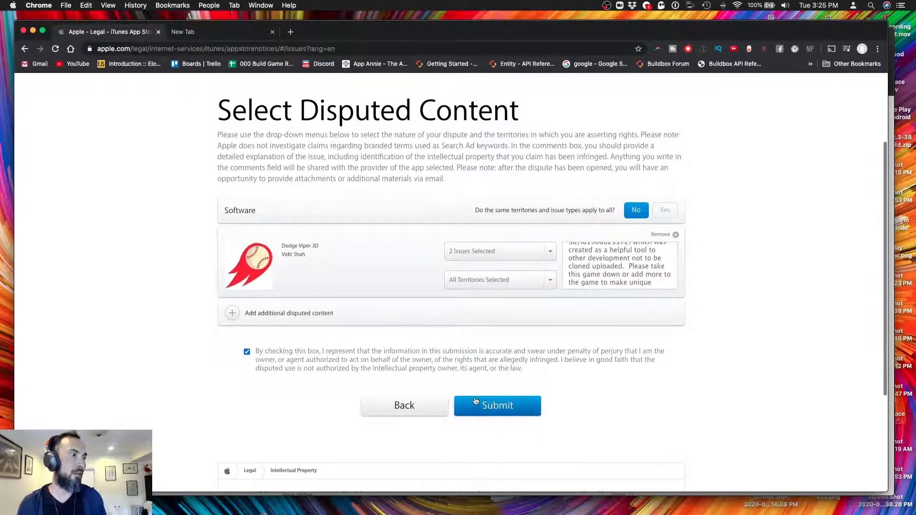
pyautogui.click(494, 408)
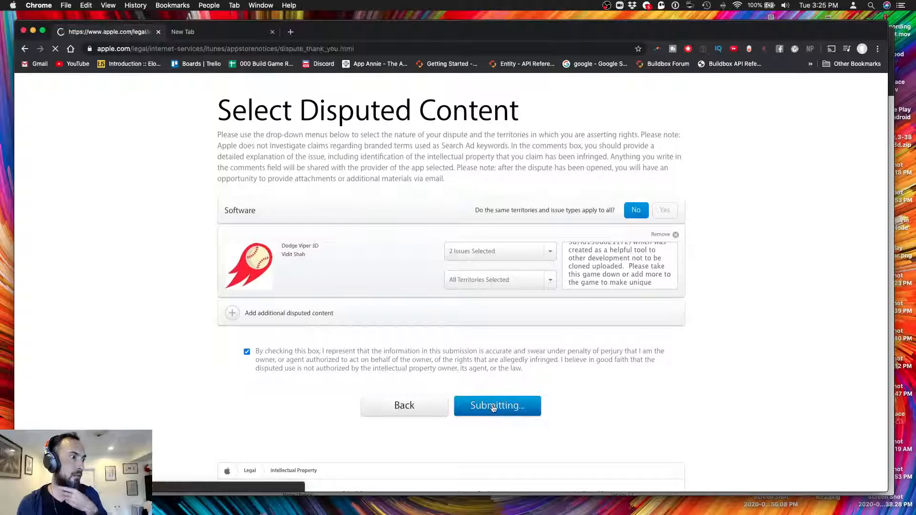